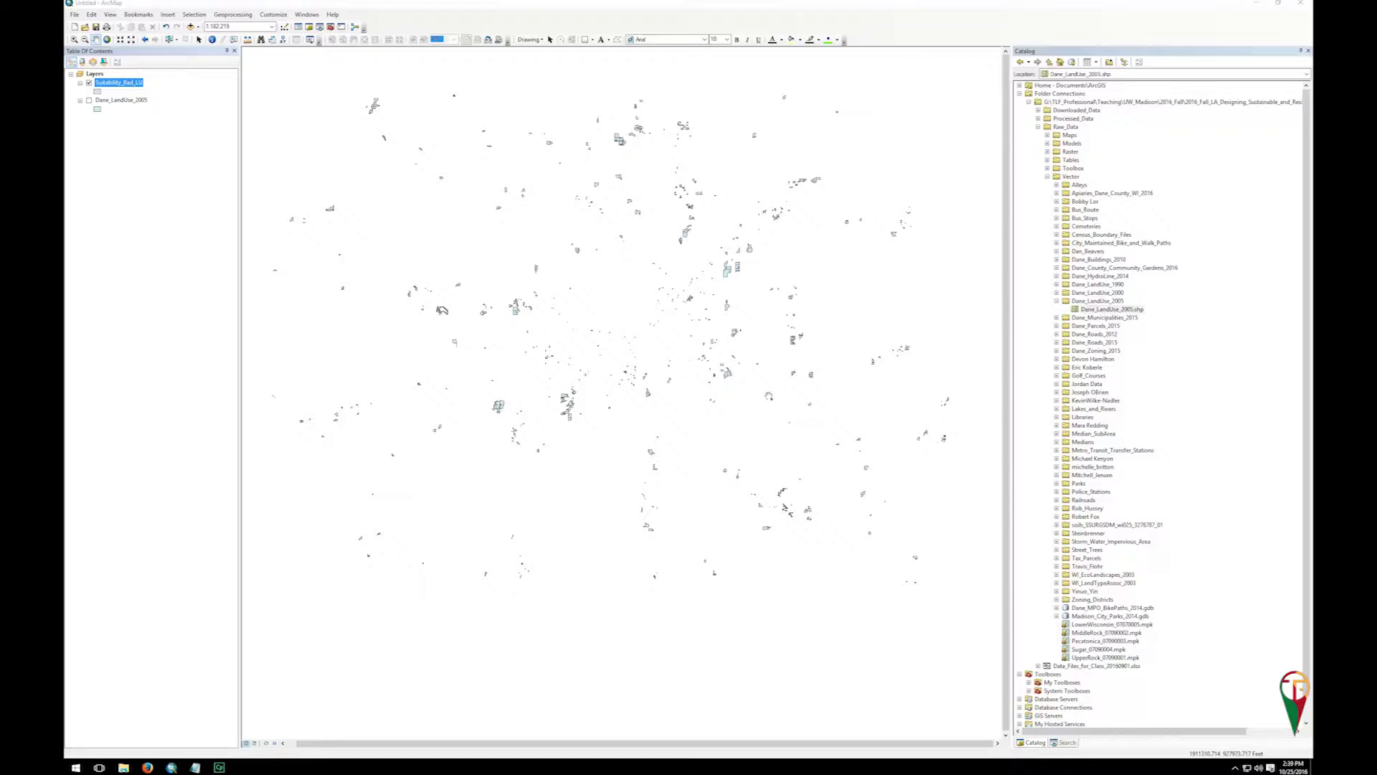
# Step: Open the ArcToolbox window and dock it alongside the Catalog
pyautogui.click(504, 4)
pyautogui.click(331, 27)
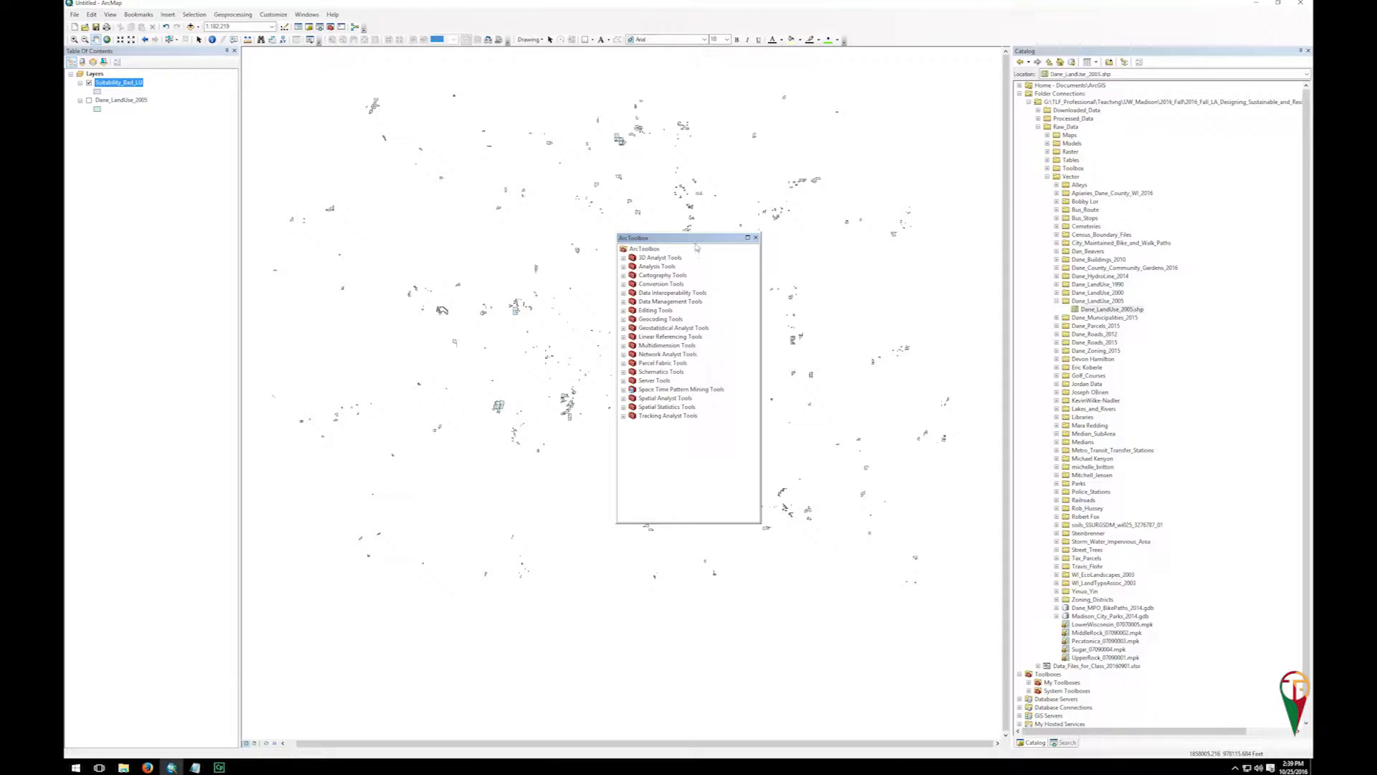
pyautogui.moveTo(696, 243); pyautogui.dragTo(1163, 399)
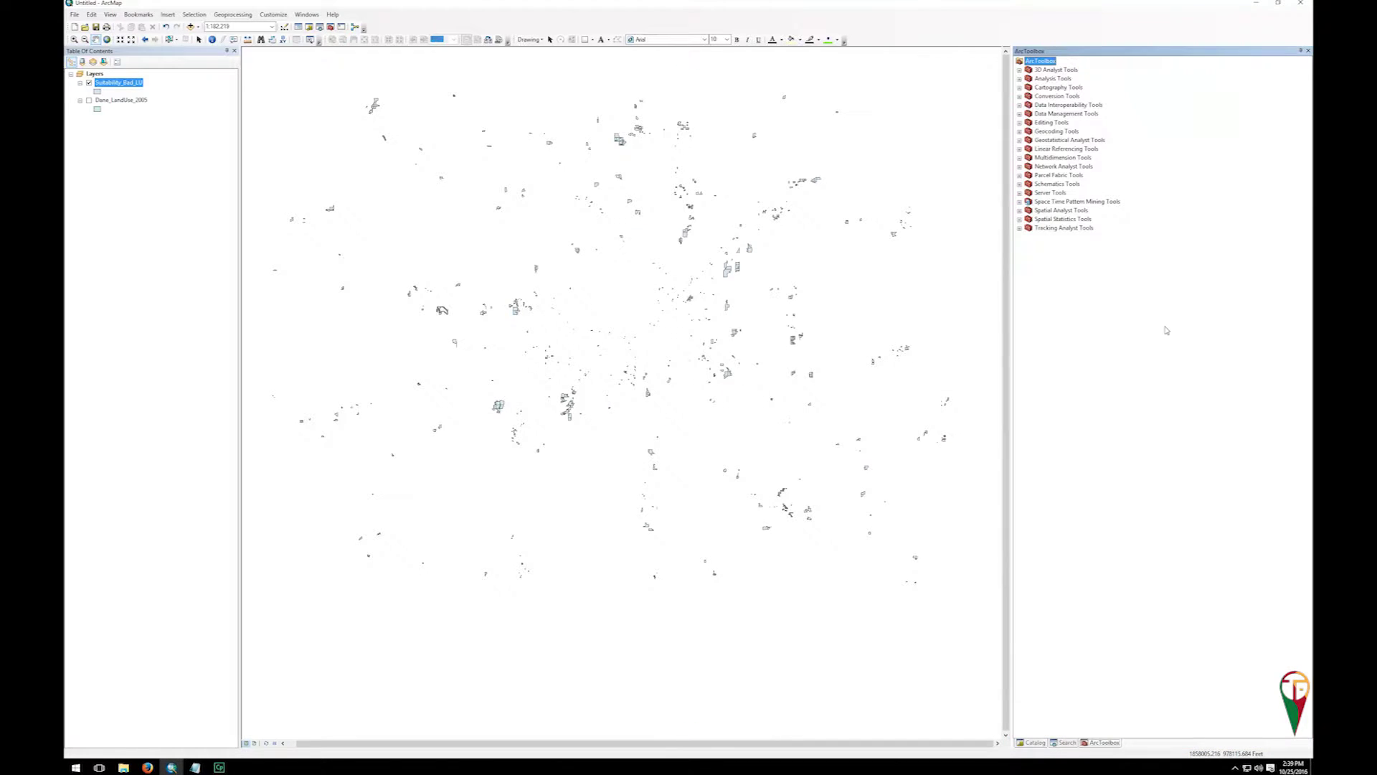
# Step: Open the Multiple Ring Buffer tool from the Proximity toolset of the Analysis Tools
pyautogui.click(1019, 79)
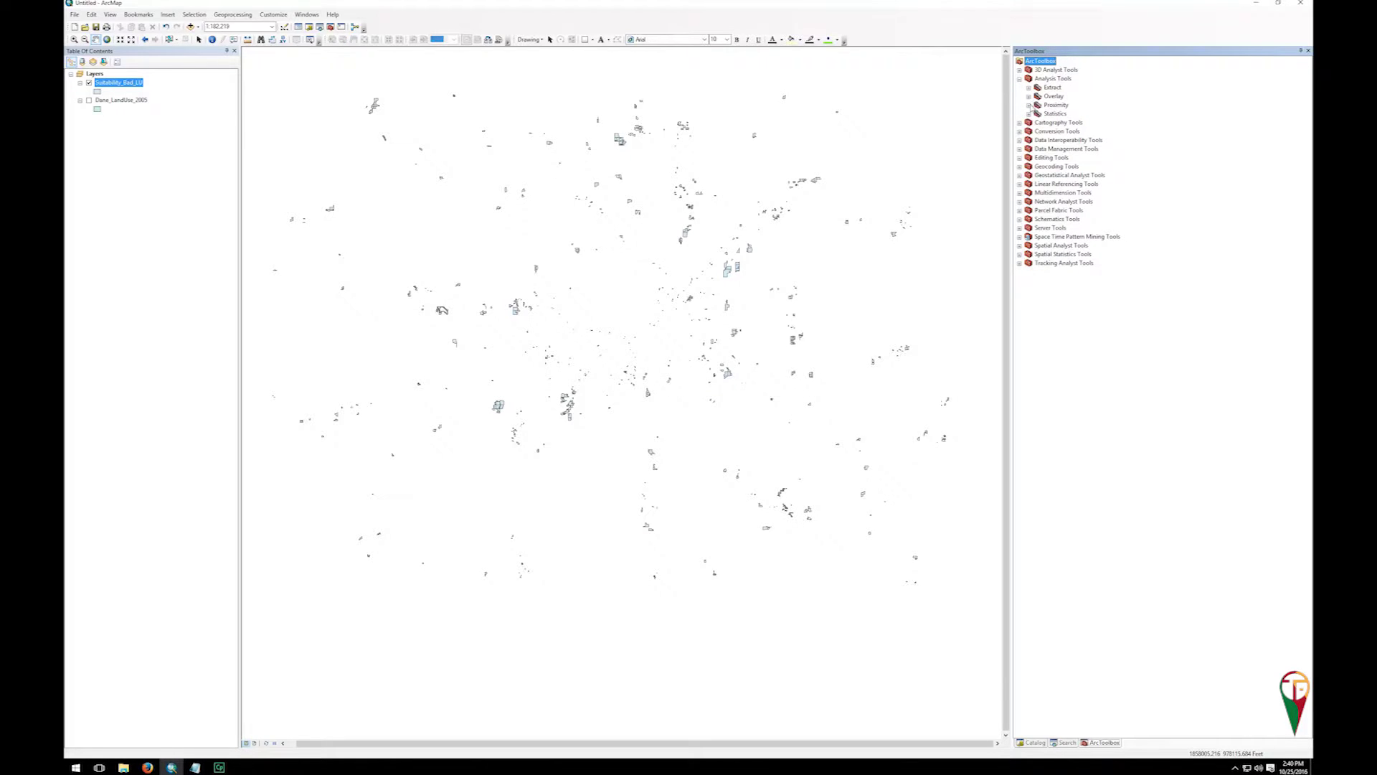
pyautogui.click(1029, 106)
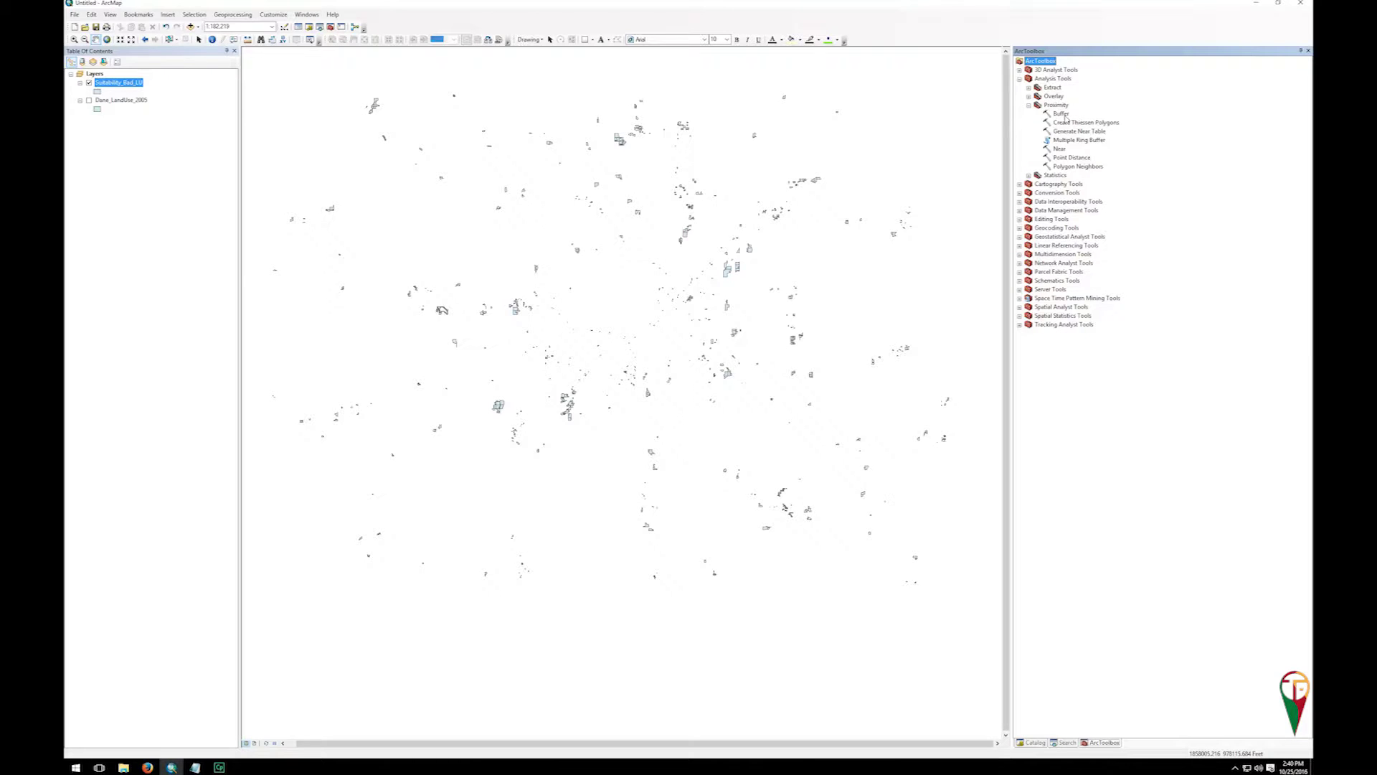
pyautogui.click(244, 15)
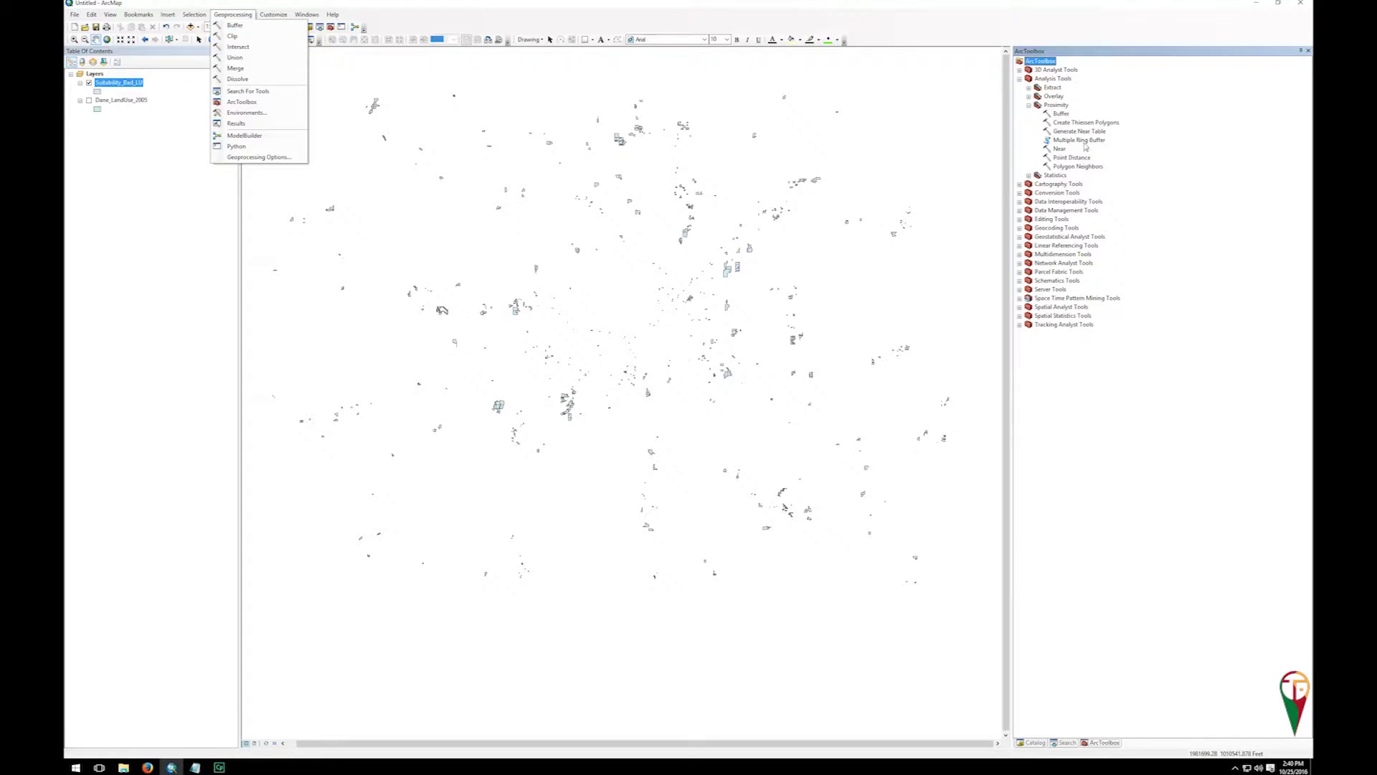
pyautogui.click(1058, 141)
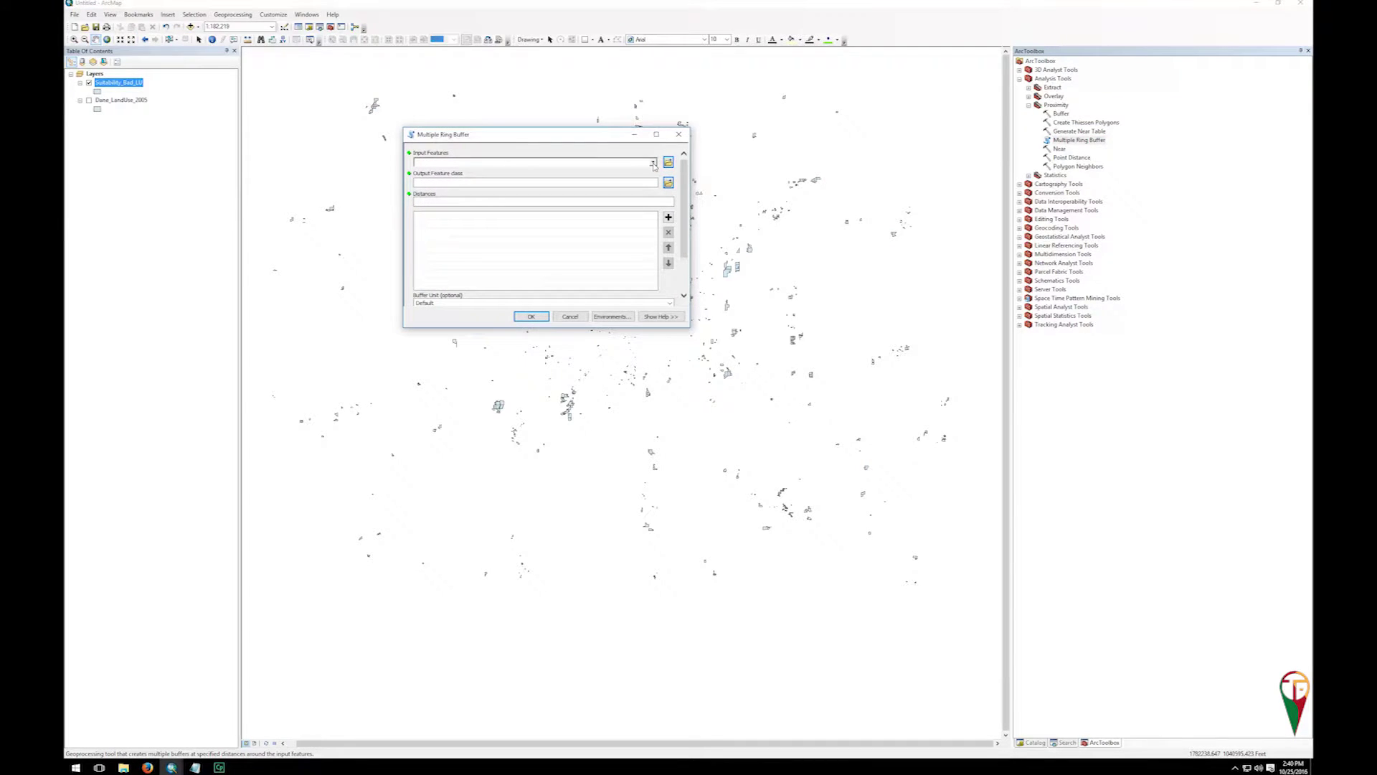
# Step: Show the Multiple Ring Buffer help and enlarge the dialog so that all parameters fit
pyautogui.click(660, 316)
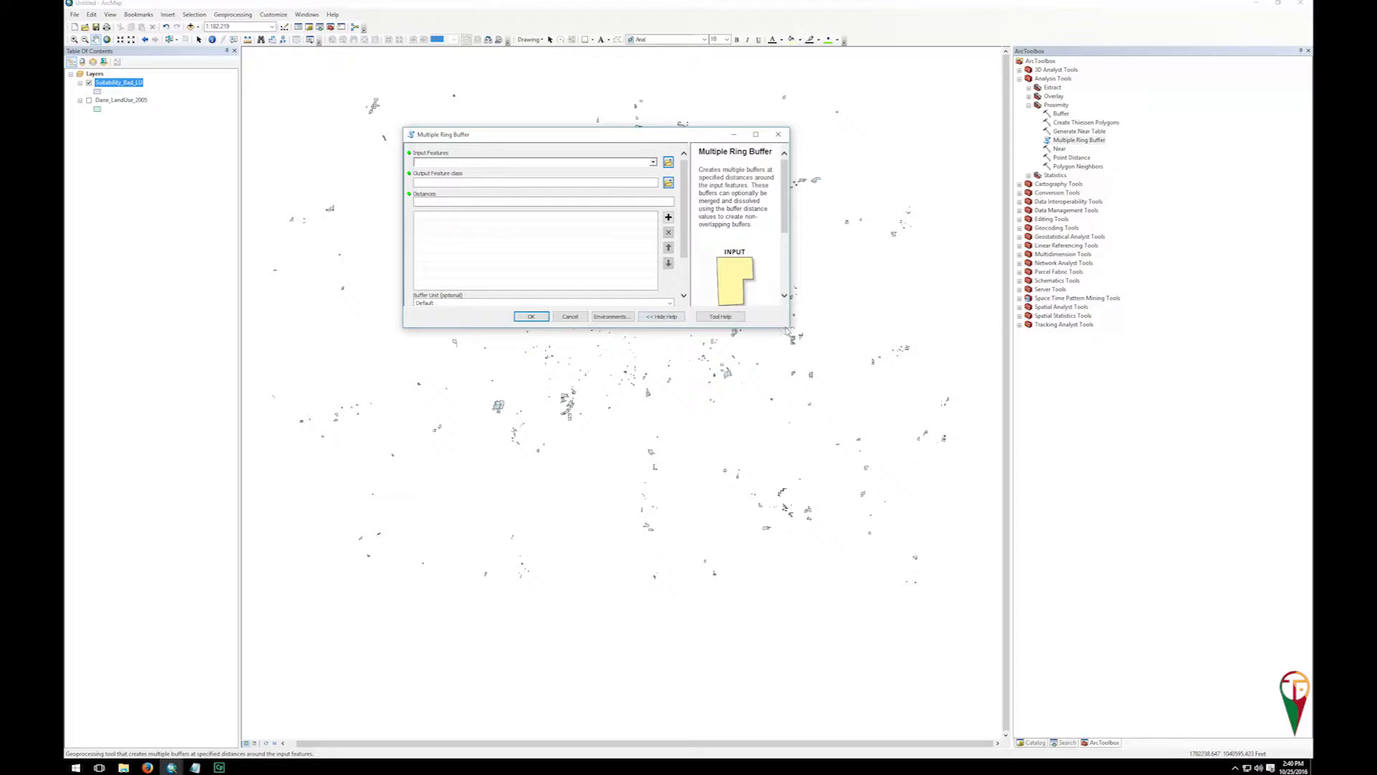
pyautogui.moveTo(777, 328); pyautogui.dragTo(776, 500)
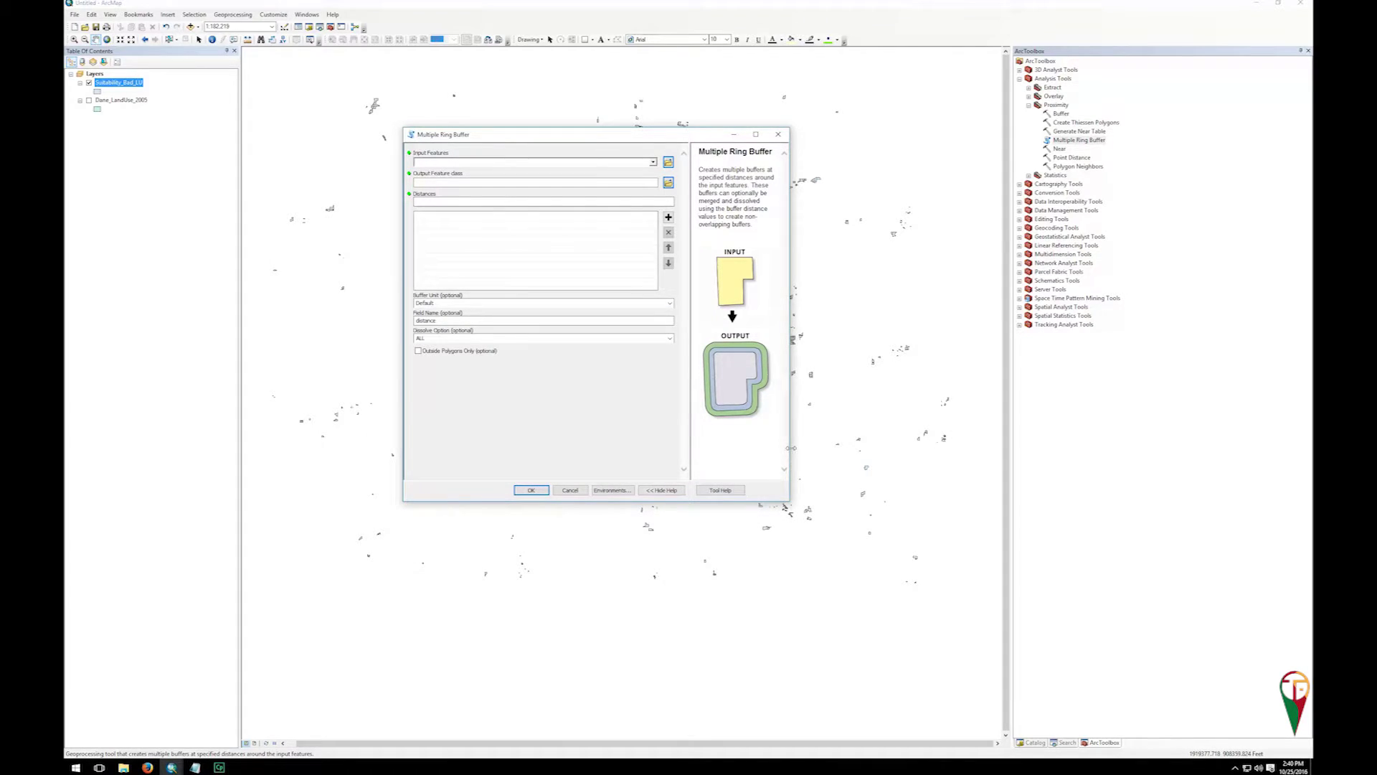
pyautogui.moveTo(790, 448); pyautogui.dragTo(860, 447)
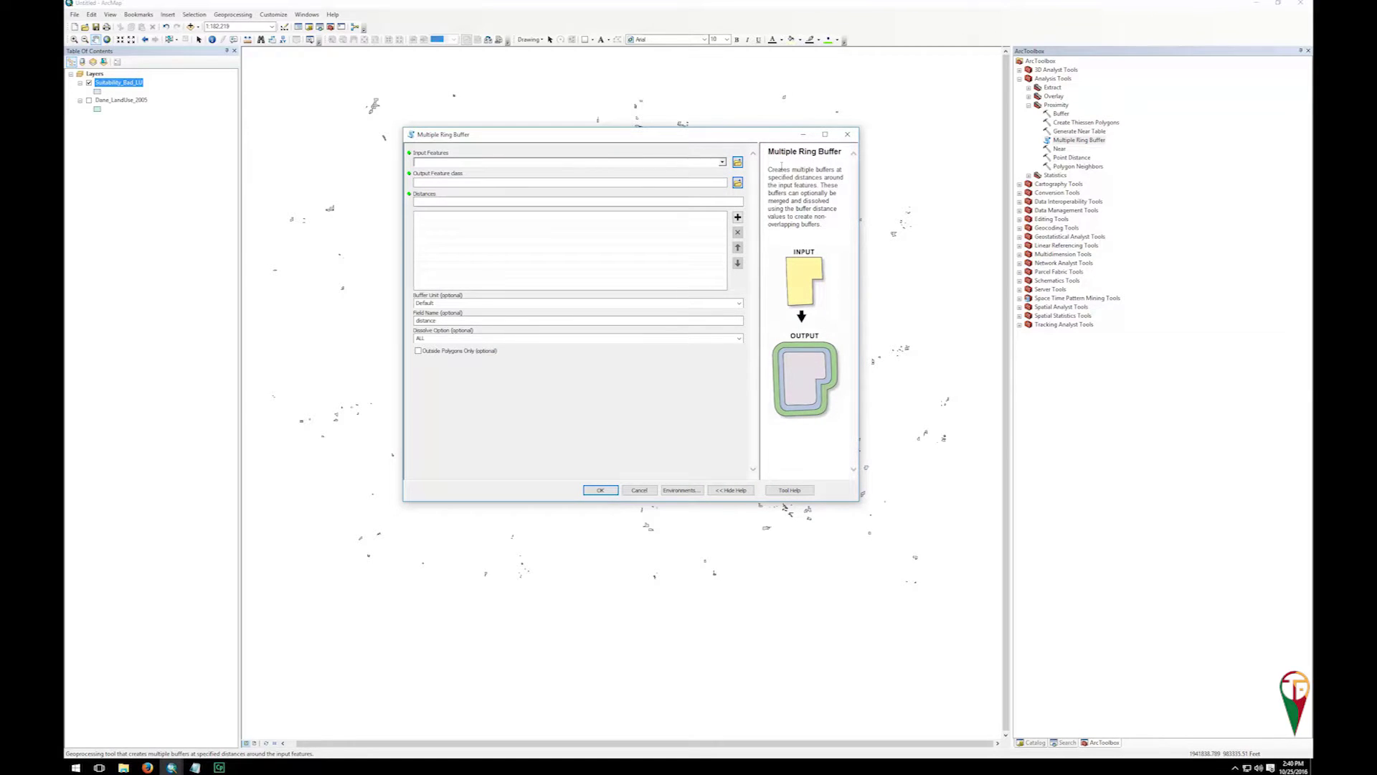
# Step: Choose the Suitability_Bad_LU layer as the input features for the multiple ring buffer
pyautogui.click(666, 163)
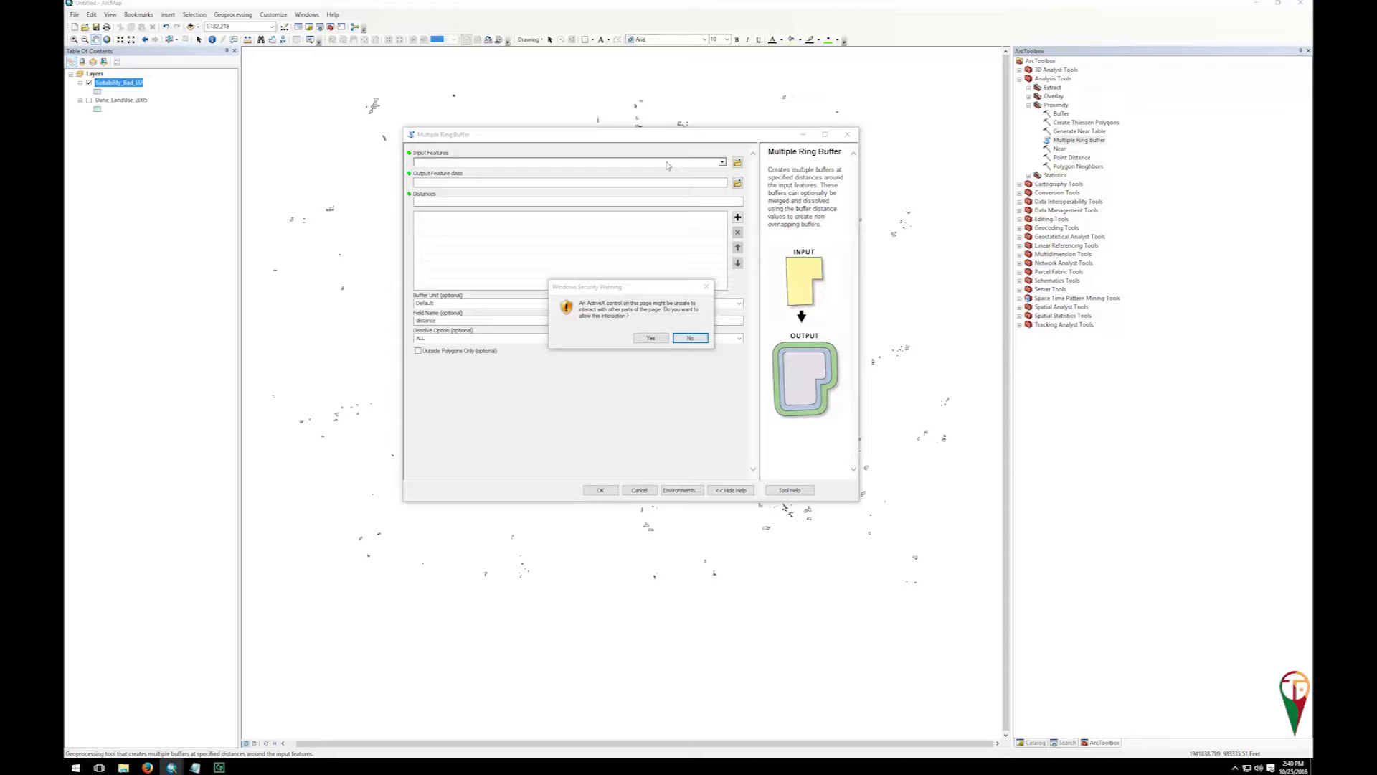
pyautogui.click(721, 163)
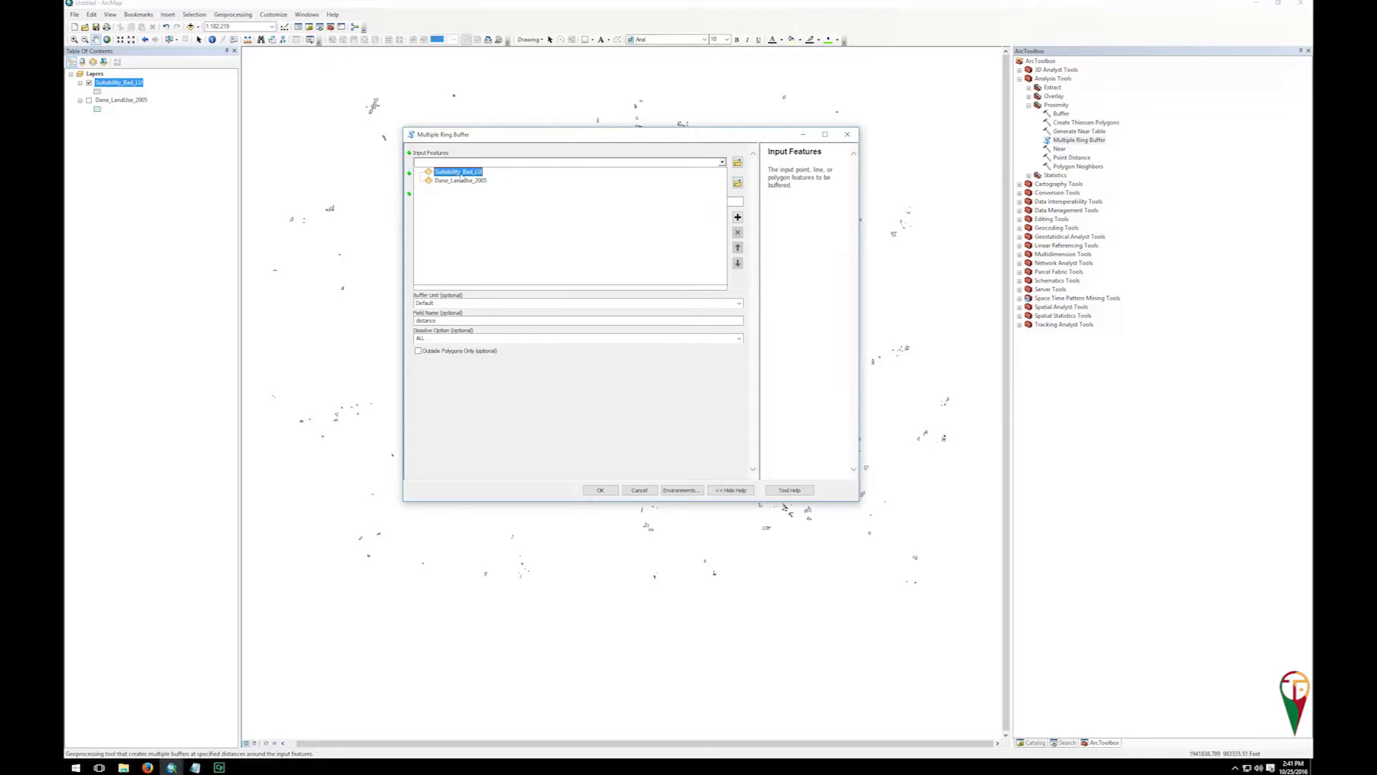
pyautogui.click(464, 173)
# Step: Save the output feature class as Suitability_Bad_LU_MBuffer in the Vector folder of Processed_Data
pyautogui.click(737, 183)
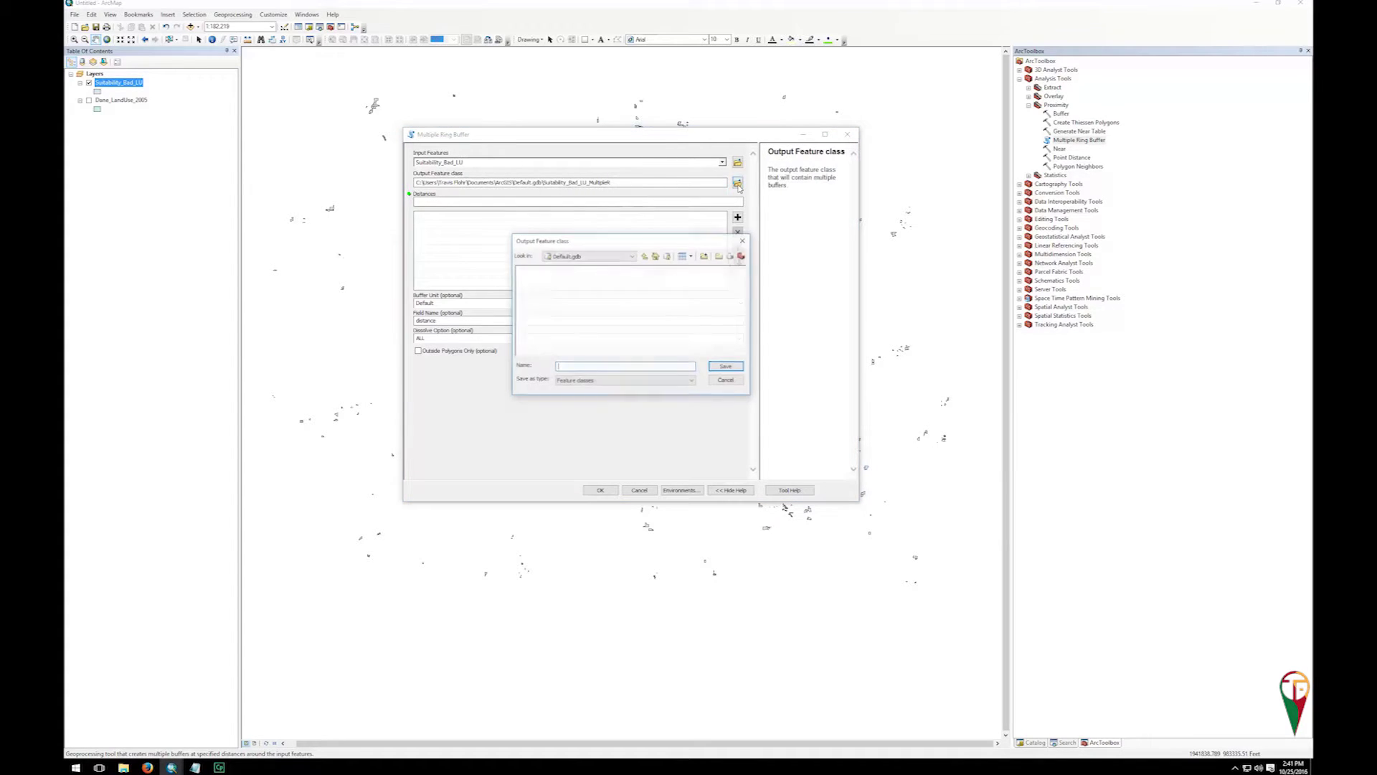
pyautogui.click(632, 256)
pyautogui.click(625, 290)
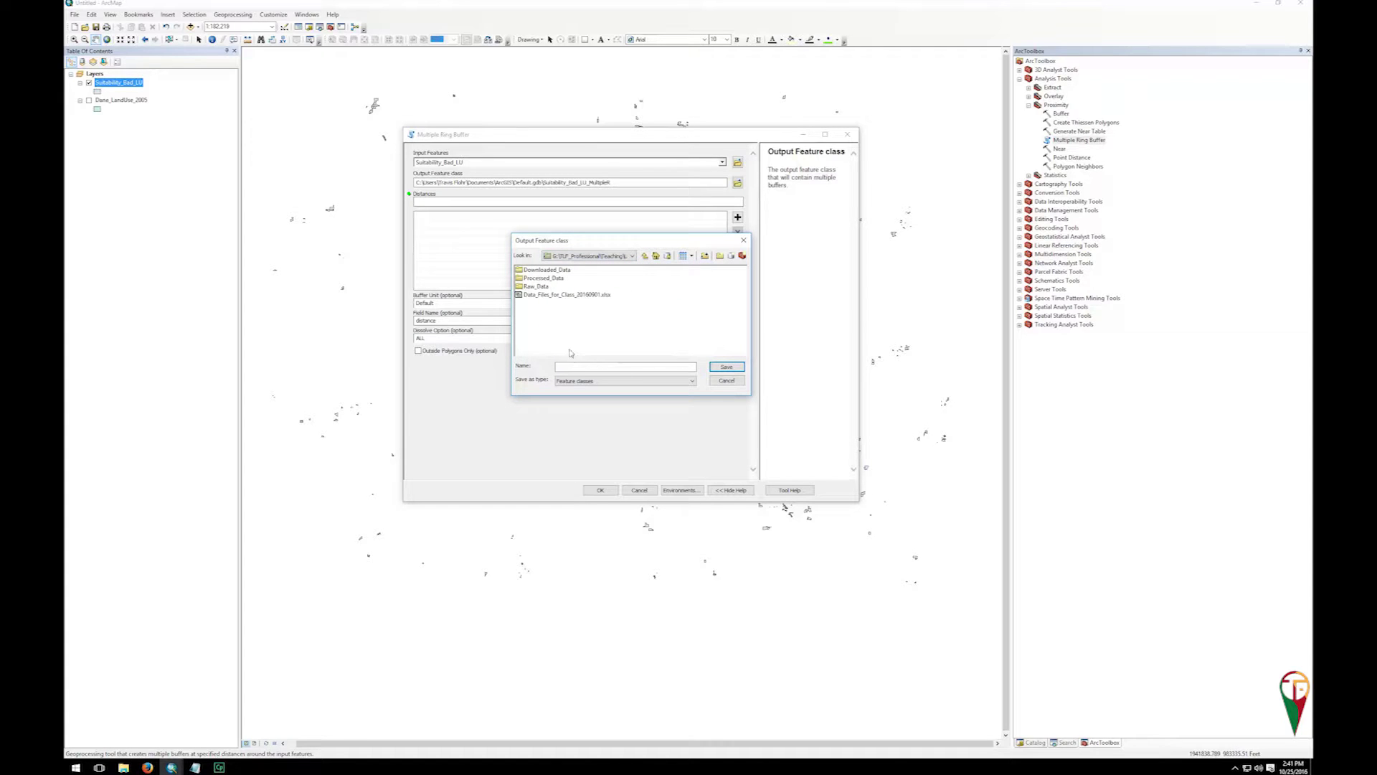
pyautogui.doubleClick(543, 279)
pyautogui.doubleClick(540, 320)
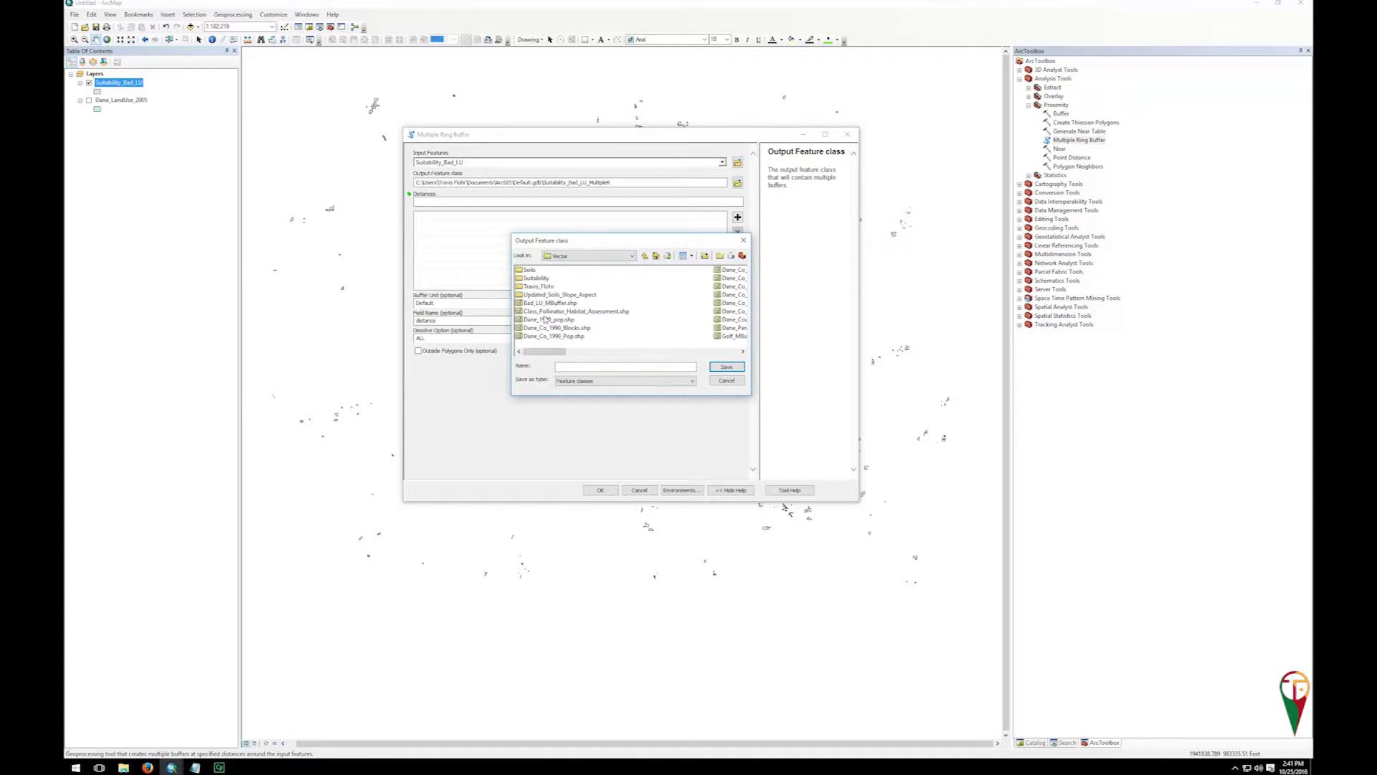
pyautogui.click(587, 364)
pyautogui.write('uffer')
pyautogui.press('Return')
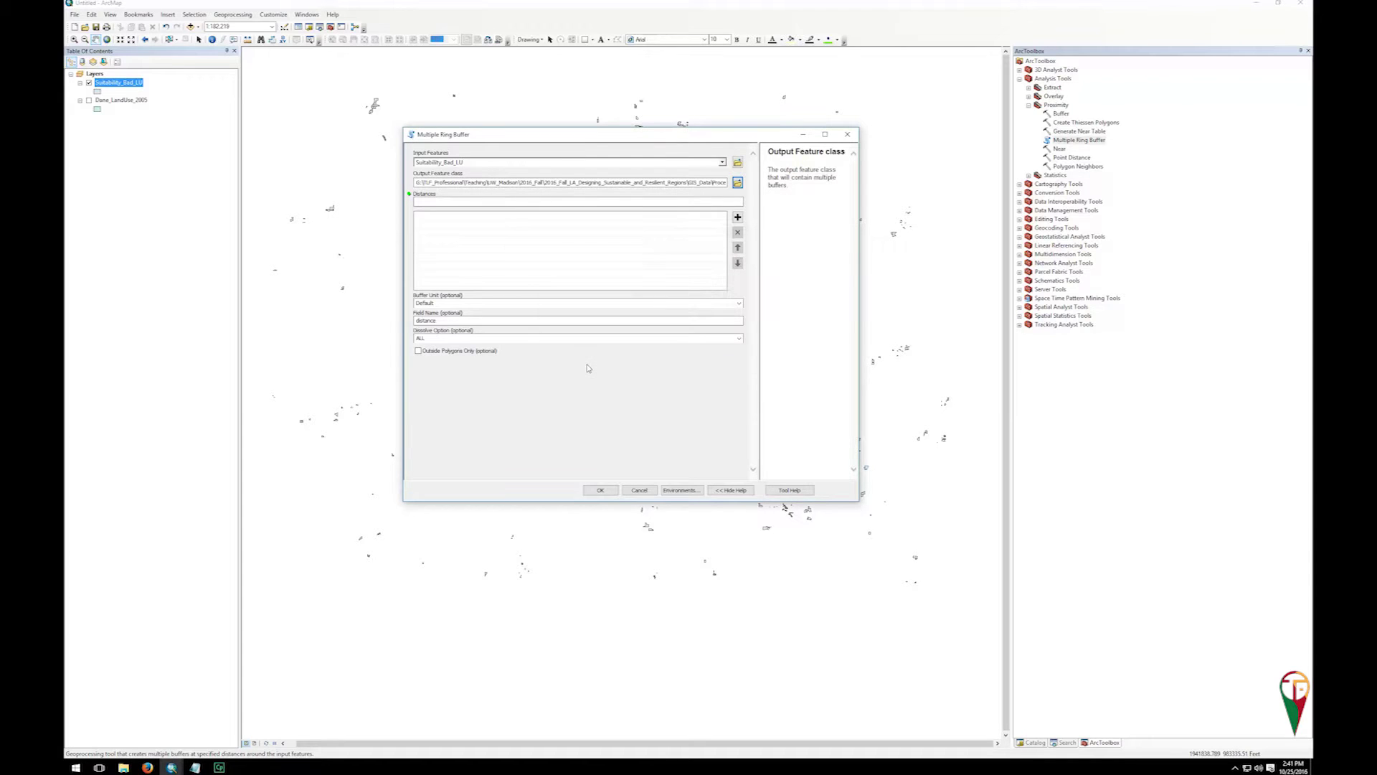
# Step: Add ring distances of 492, 820, 984 and 1969 and set the buffer unit to Feet
pyautogui.click(698, 203)
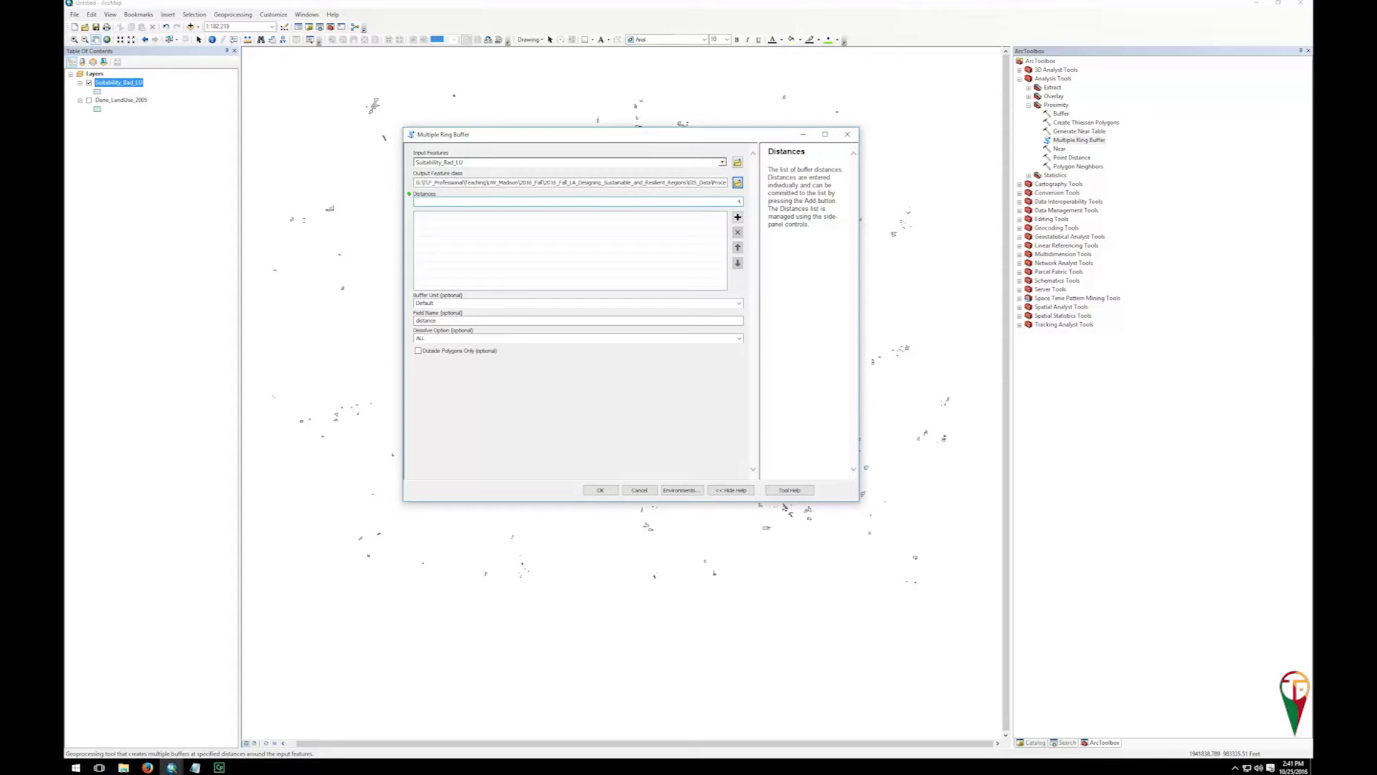
pyautogui.click(738, 218)
pyautogui.click(738, 217)
pyautogui.click(724, 204)
pyautogui.write('984')
pyautogui.click(738, 217)
pyautogui.click(737, 217)
pyautogui.click(739, 304)
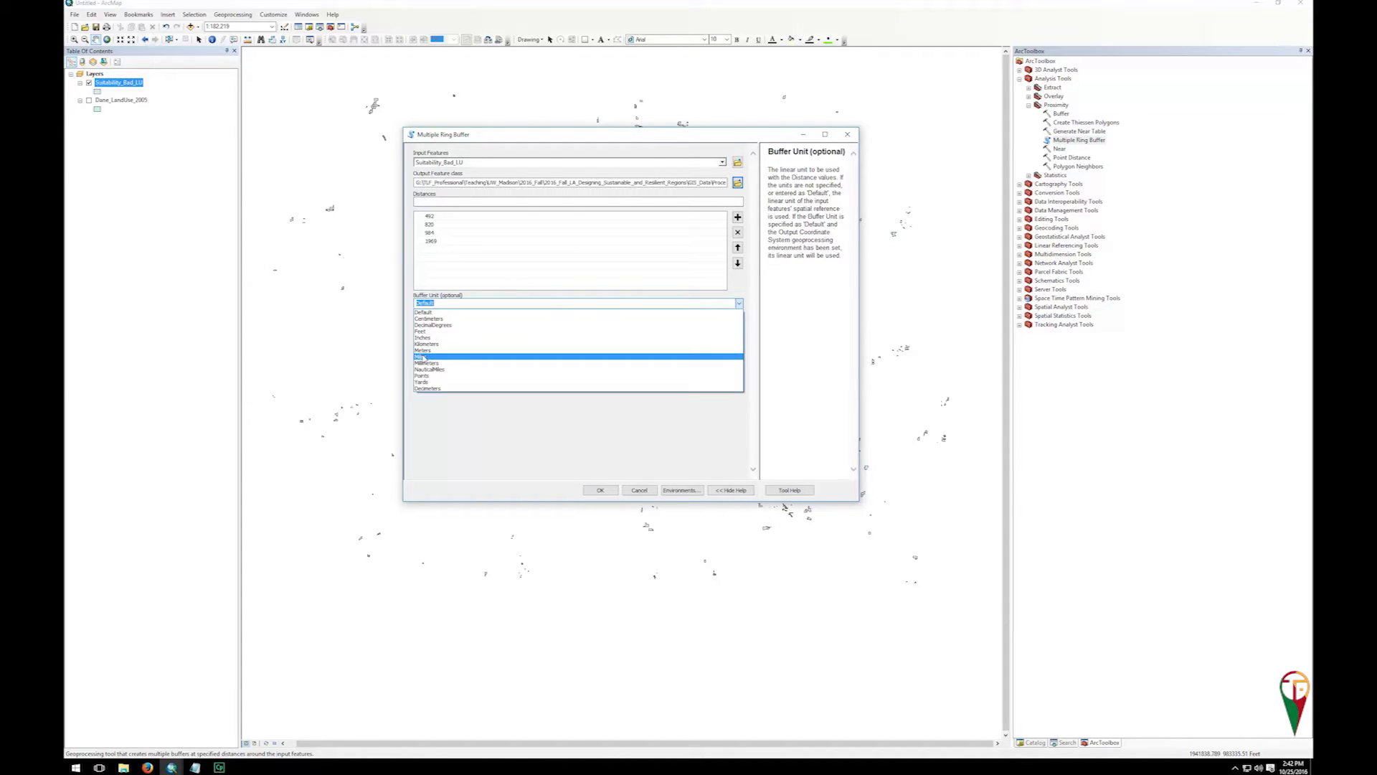
pyautogui.click(650, 331)
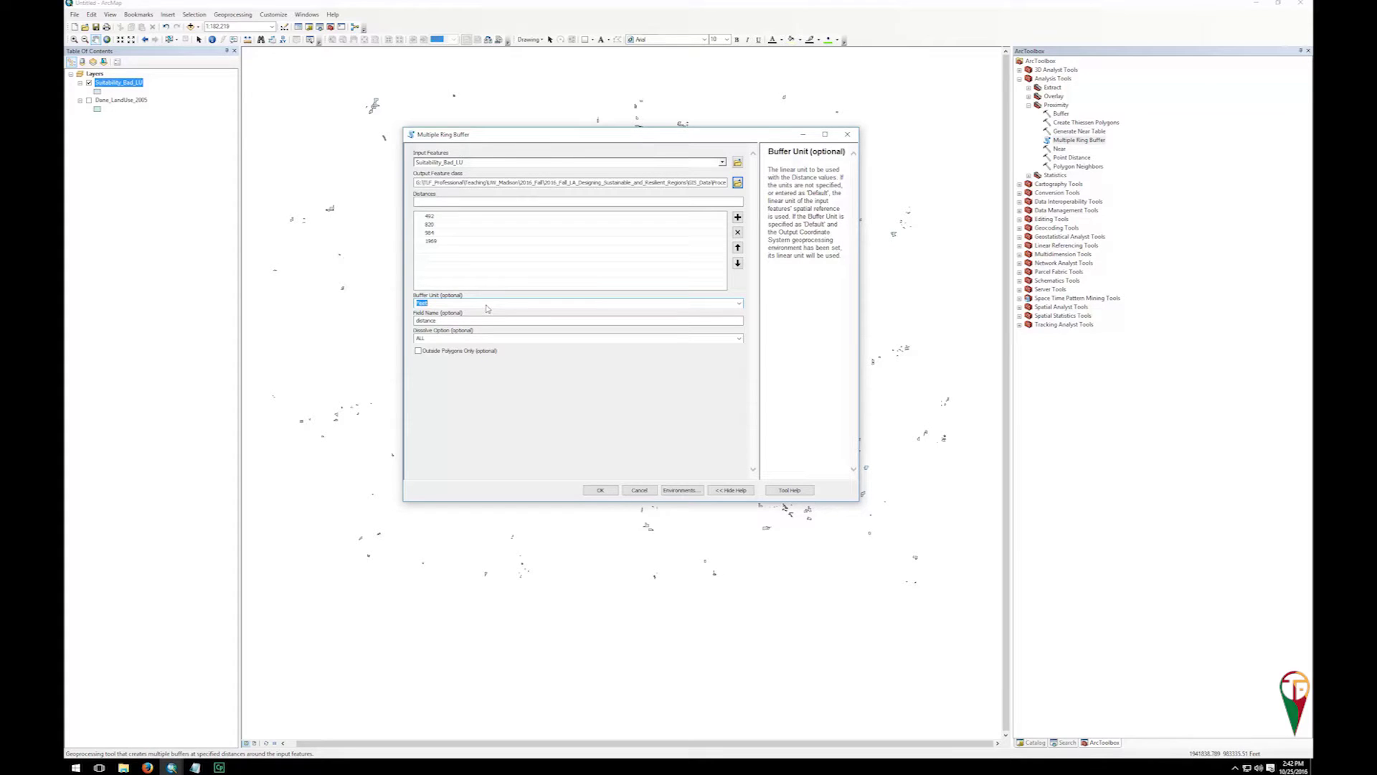
# Step: Name the distance field SBLUDist and run the multiple ring buffer with the dissolve option ALL
pyautogui.click(635, 324)
pyautogui.doubleClick(568, 321)
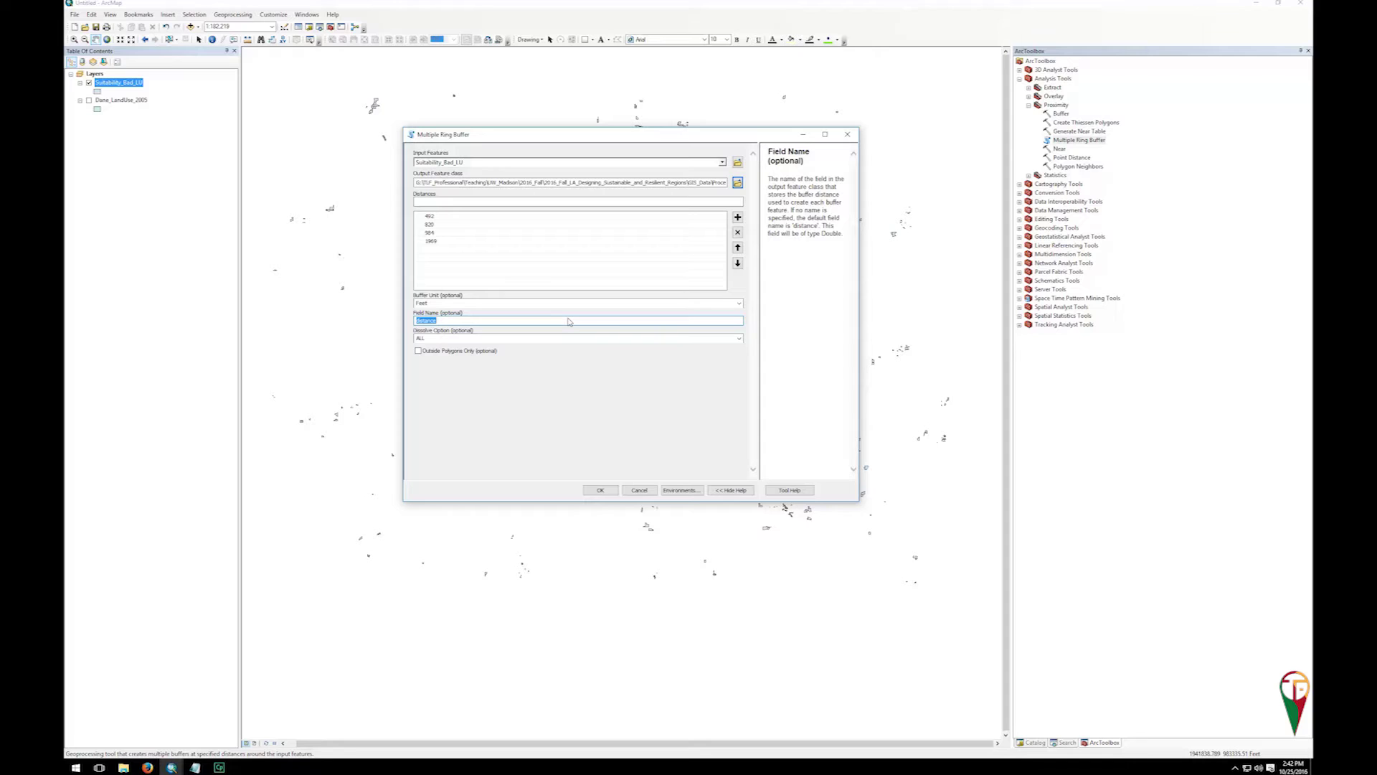
pyautogui.write('SBLUDist')
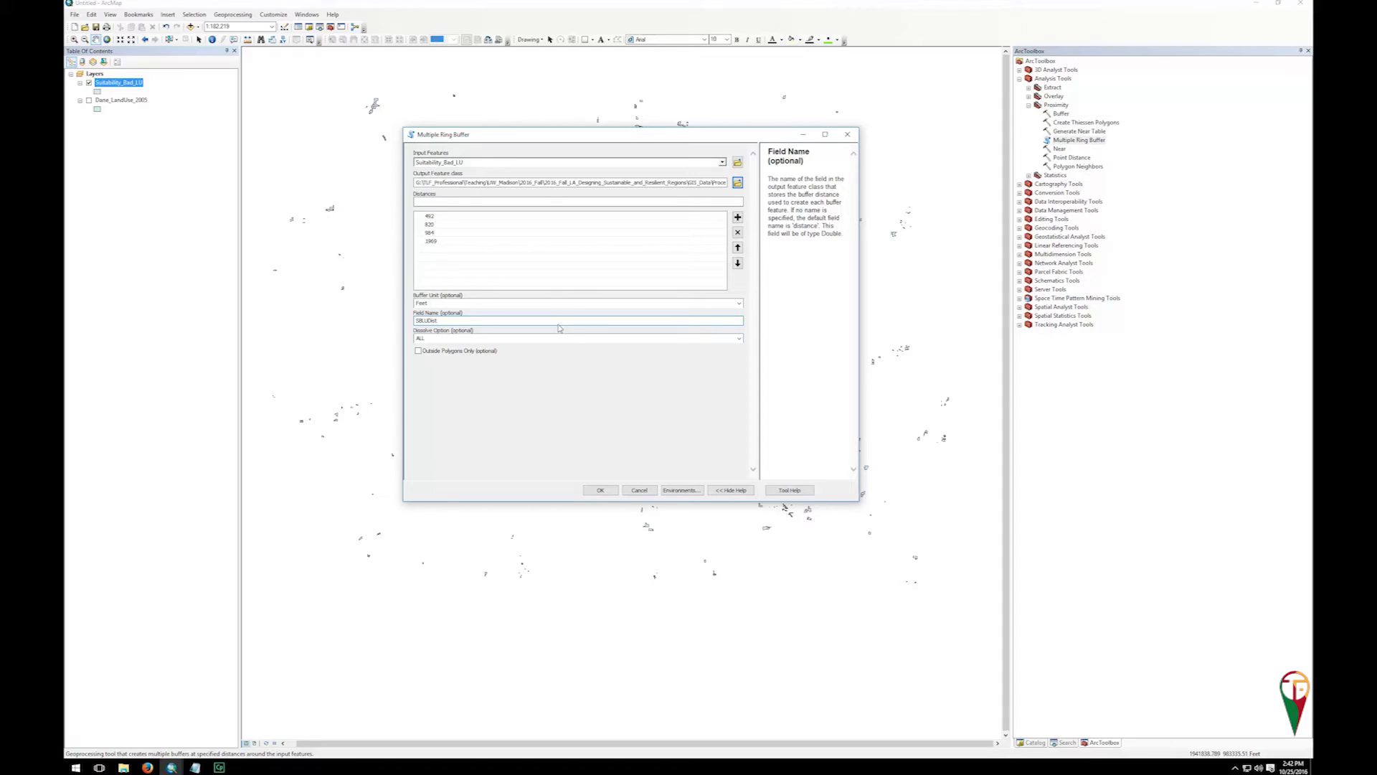
pyautogui.click(437, 338)
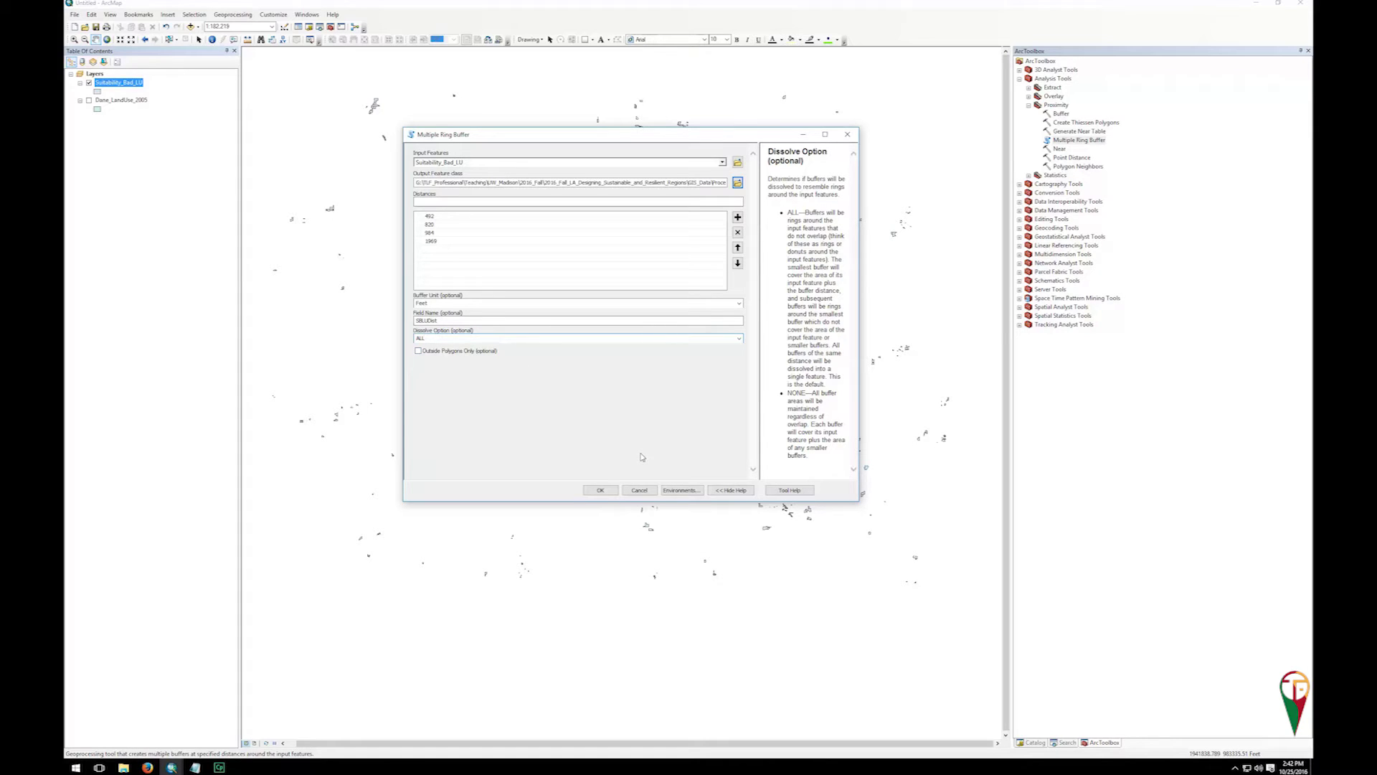
pyautogui.click(601, 491)
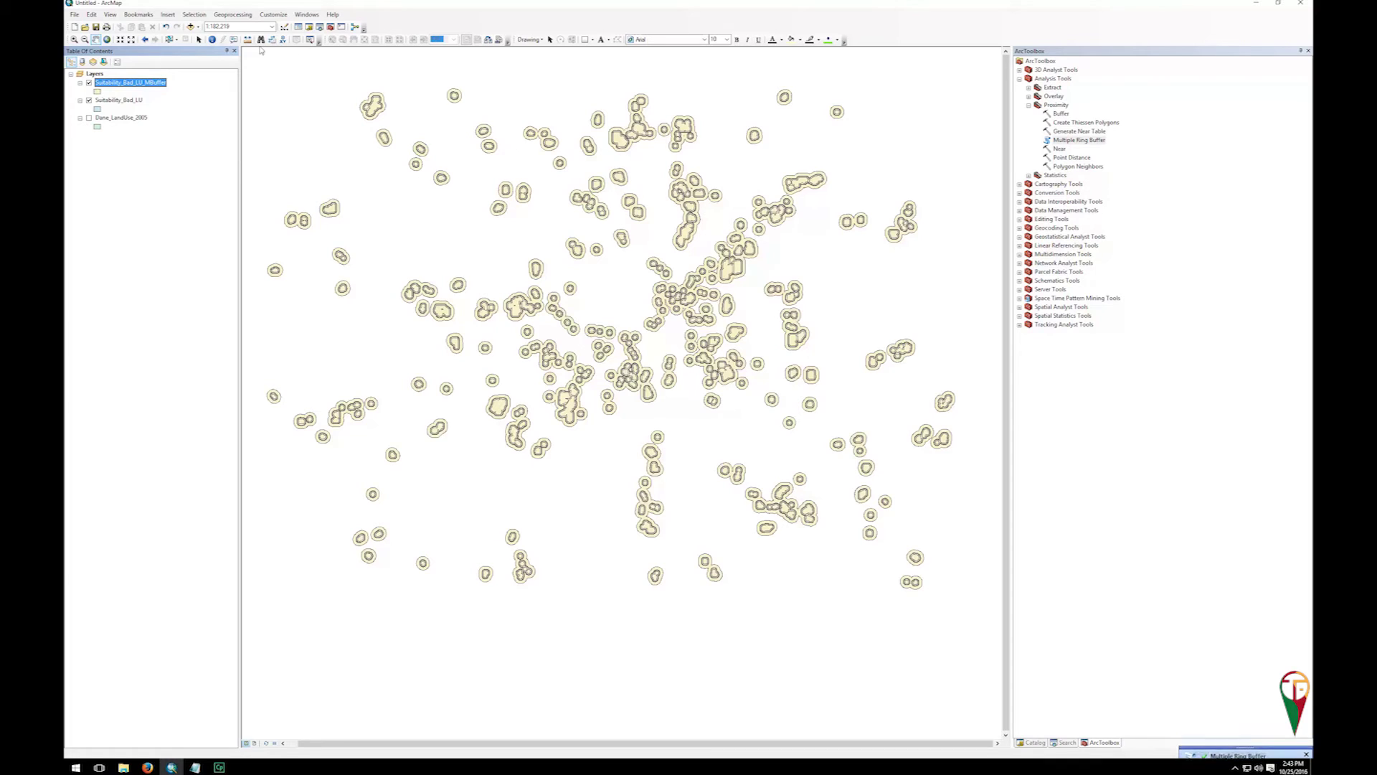
# Step: Symbolize the Suitability_Bad_LU_MBuffer layer by unique SBLUDist values, adding all values and turning off the all other values symbol
pyautogui.click(74, 39)
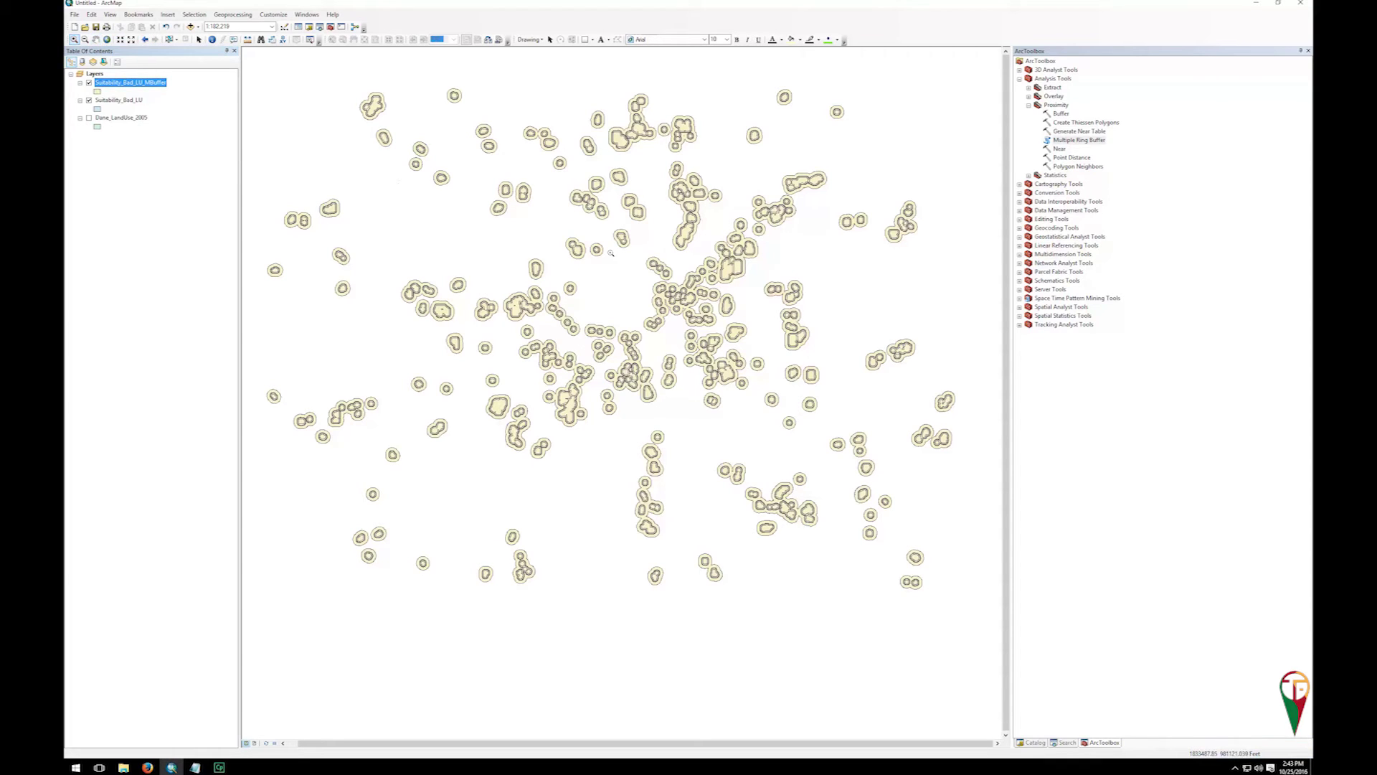
pyautogui.moveTo(631, 257); pyautogui.dragTo(742, 340)
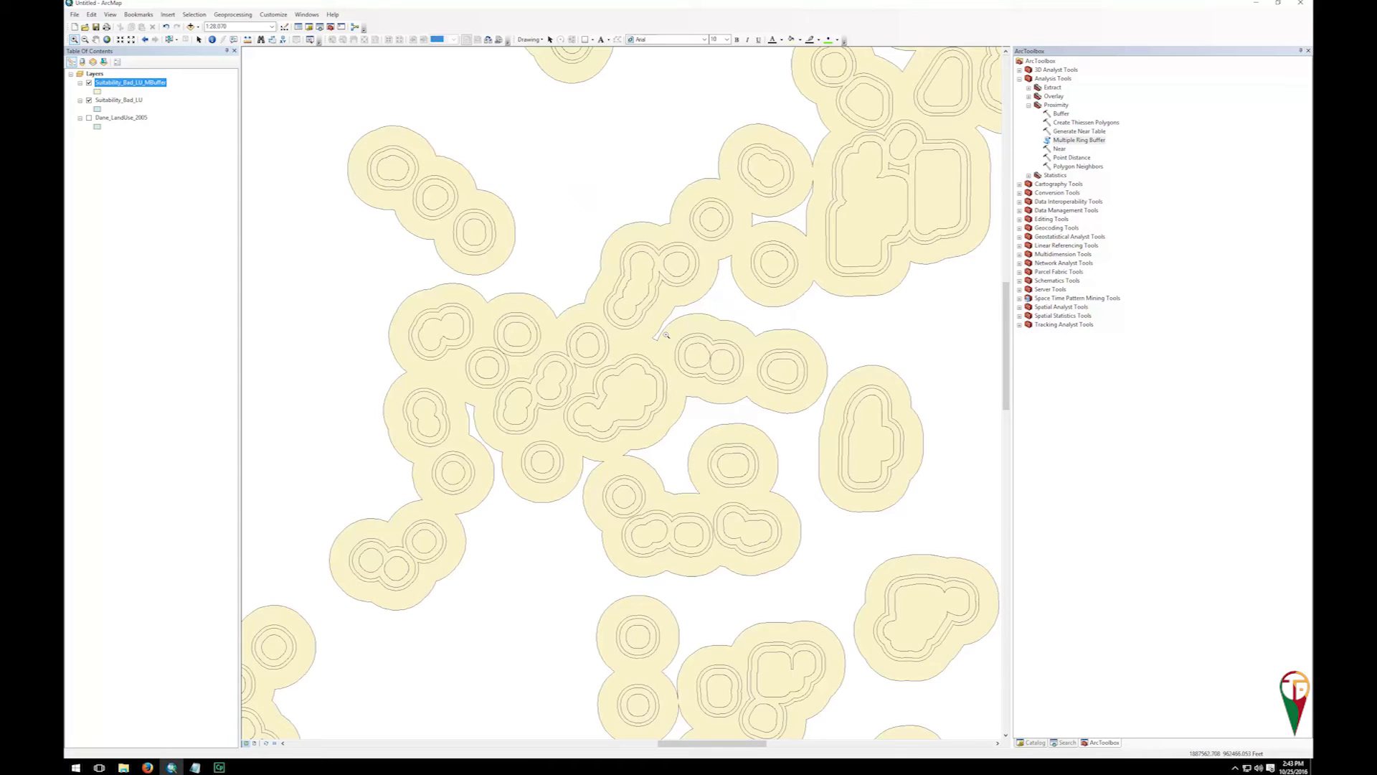
pyautogui.rightClick(124, 82)
pyautogui.click(198, 289)
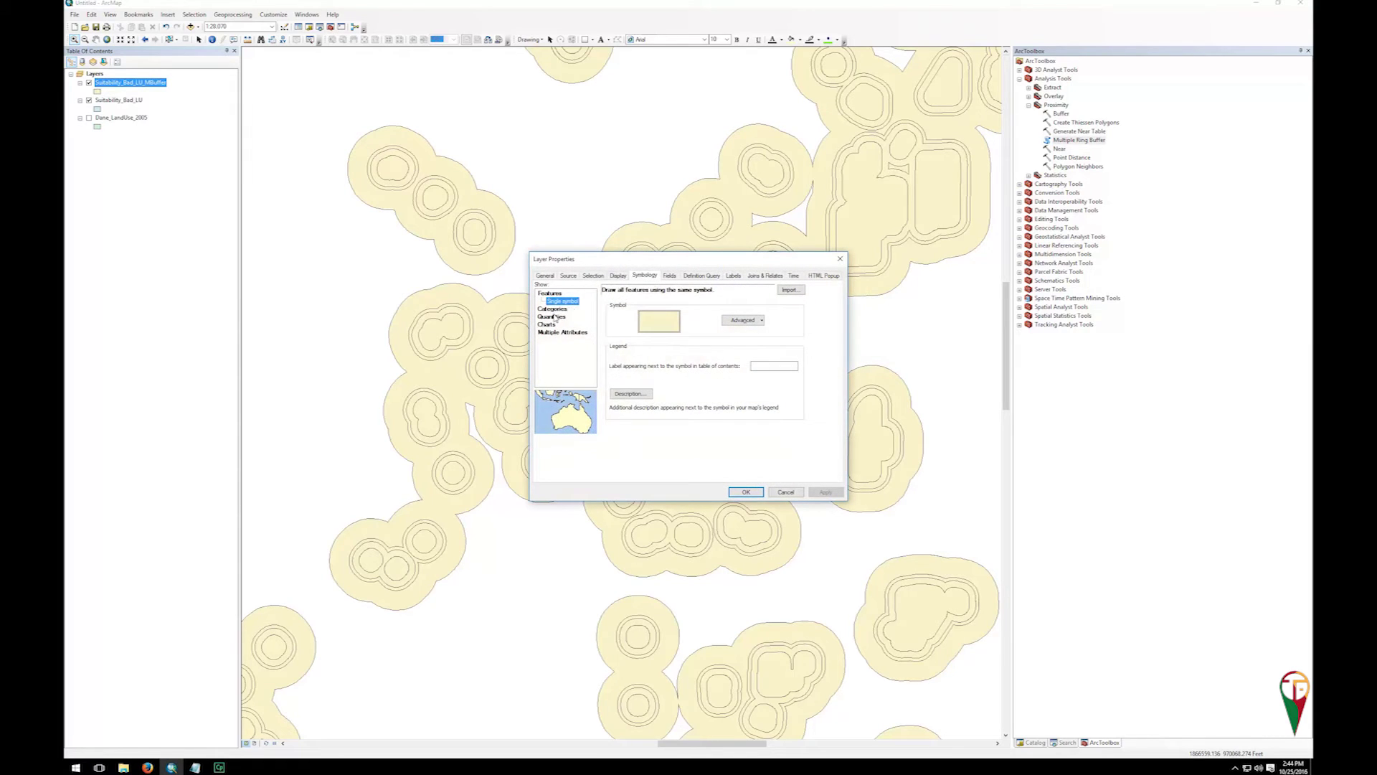
pyautogui.click(556, 318)
pyautogui.click(561, 302)
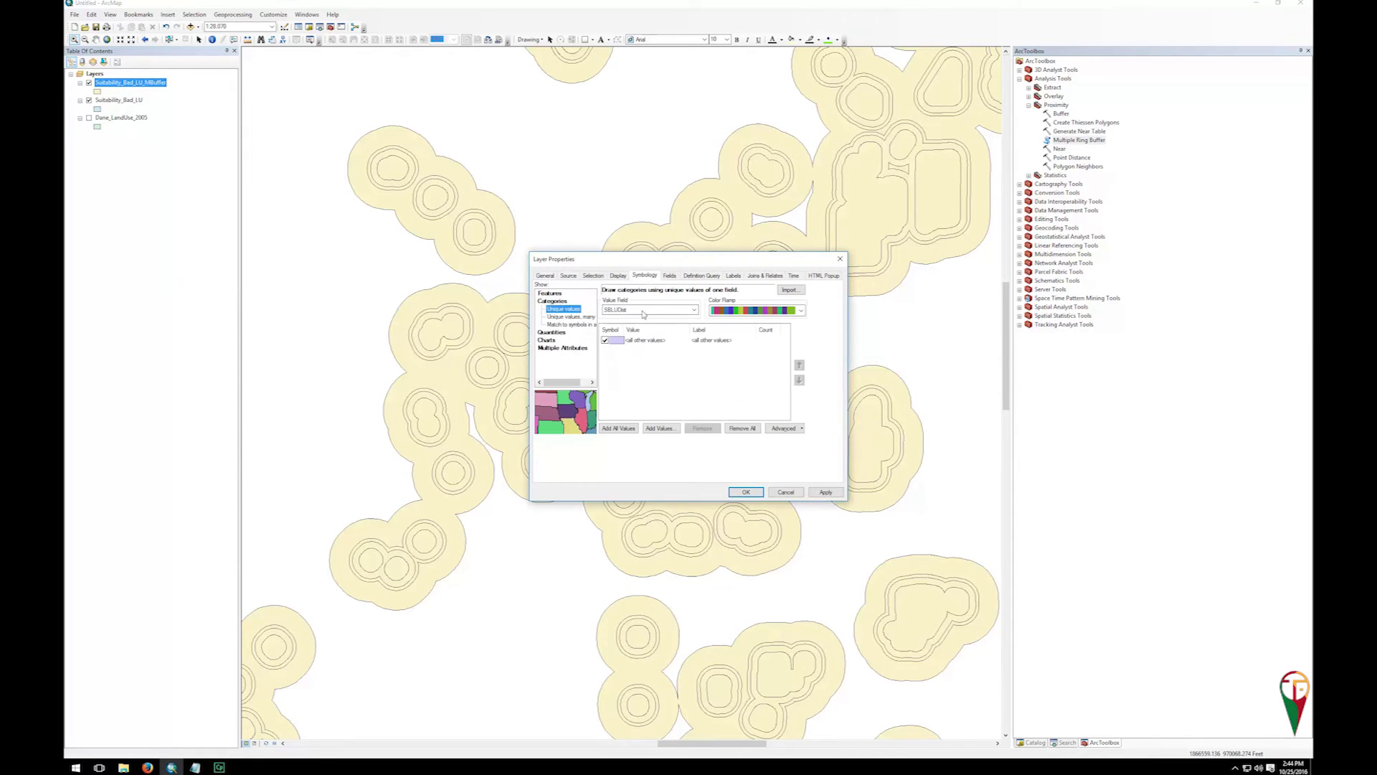
pyautogui.click(644, 313)
pyautogui.click(639, 321)
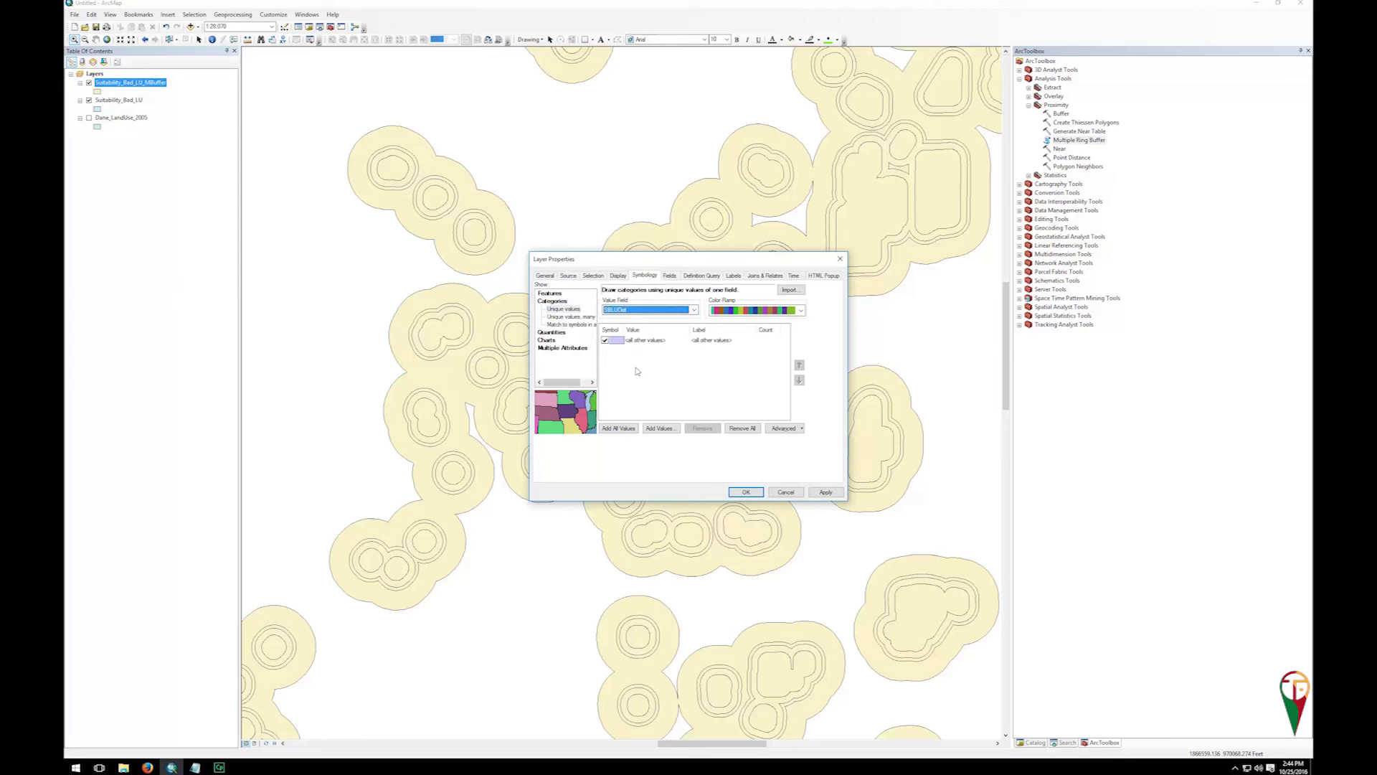
pyautogui.click(618, 428)
pyautogui.click(605, 340)
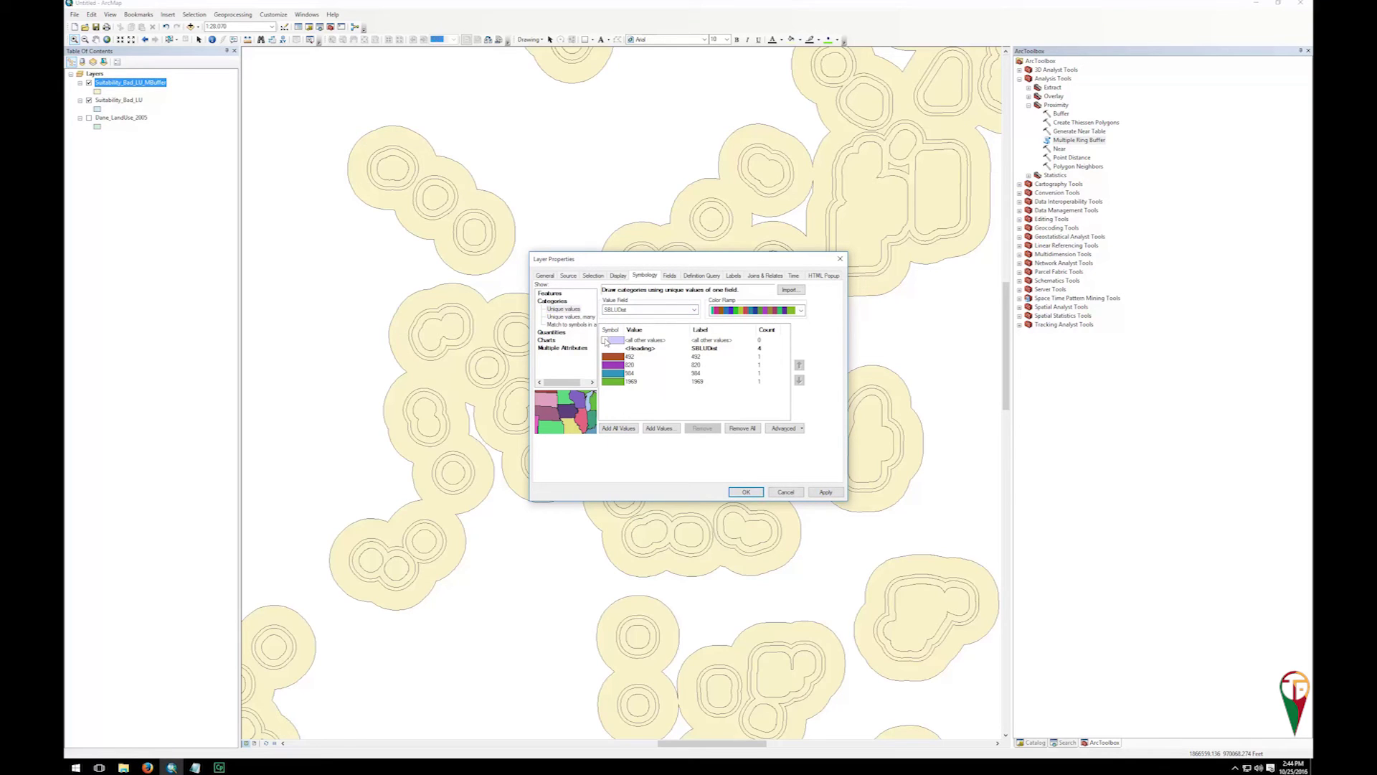
# Step: Apply the green-to-red color ramp to the buffer rings and flip the symbols so 492 is red and 1969 is green
pyautogui.click(800, 310)
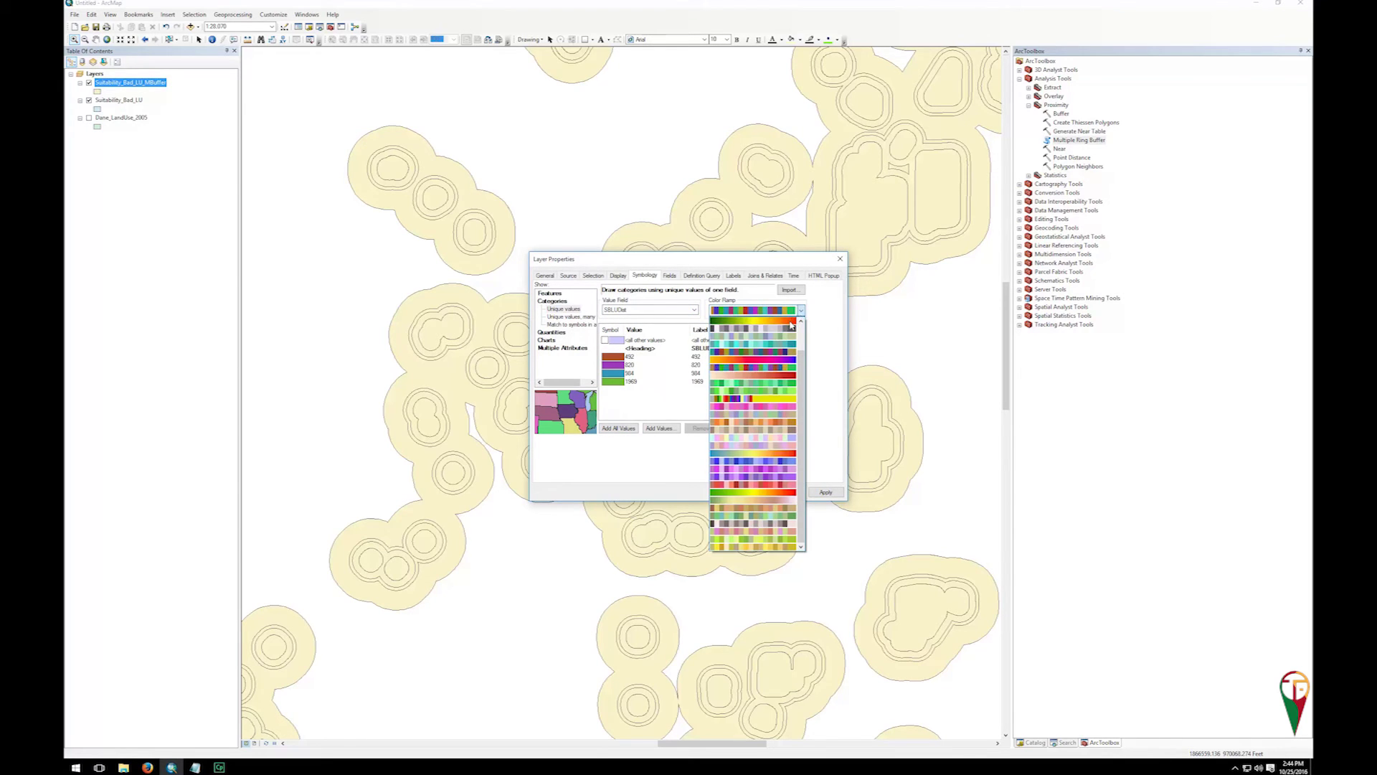
pyautogui.click(774, 493)
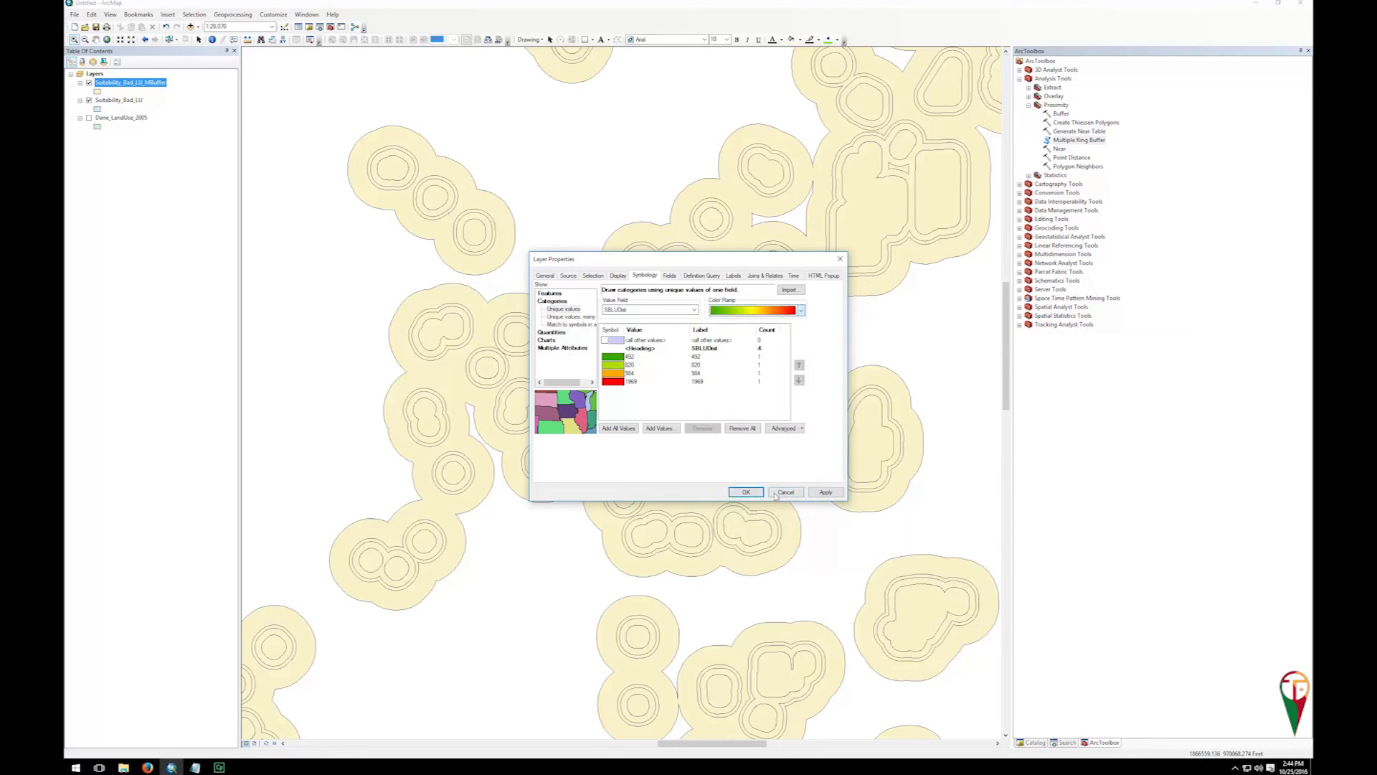
pyautogui.rightClick(619, 340)
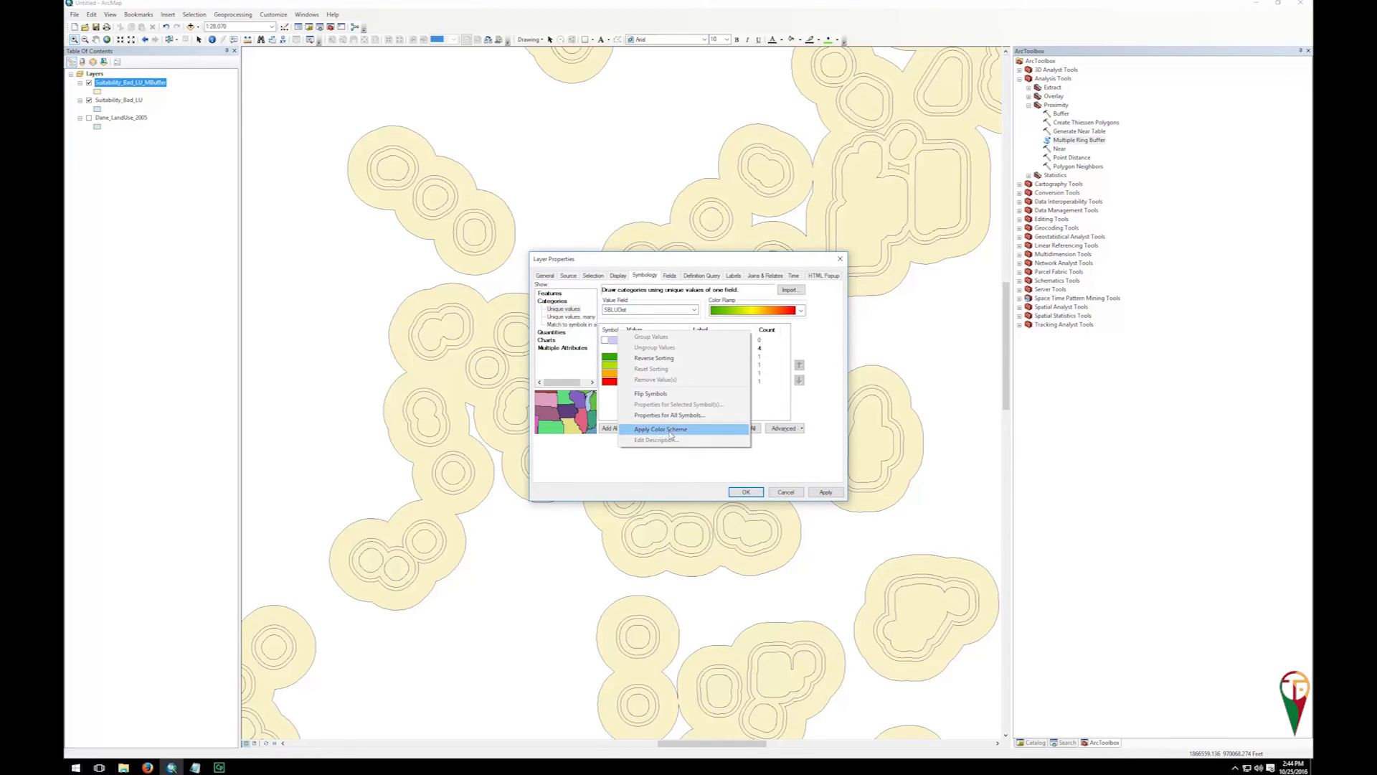
pyautogui.click(659, 358)
pyautogui.click(746, 492)
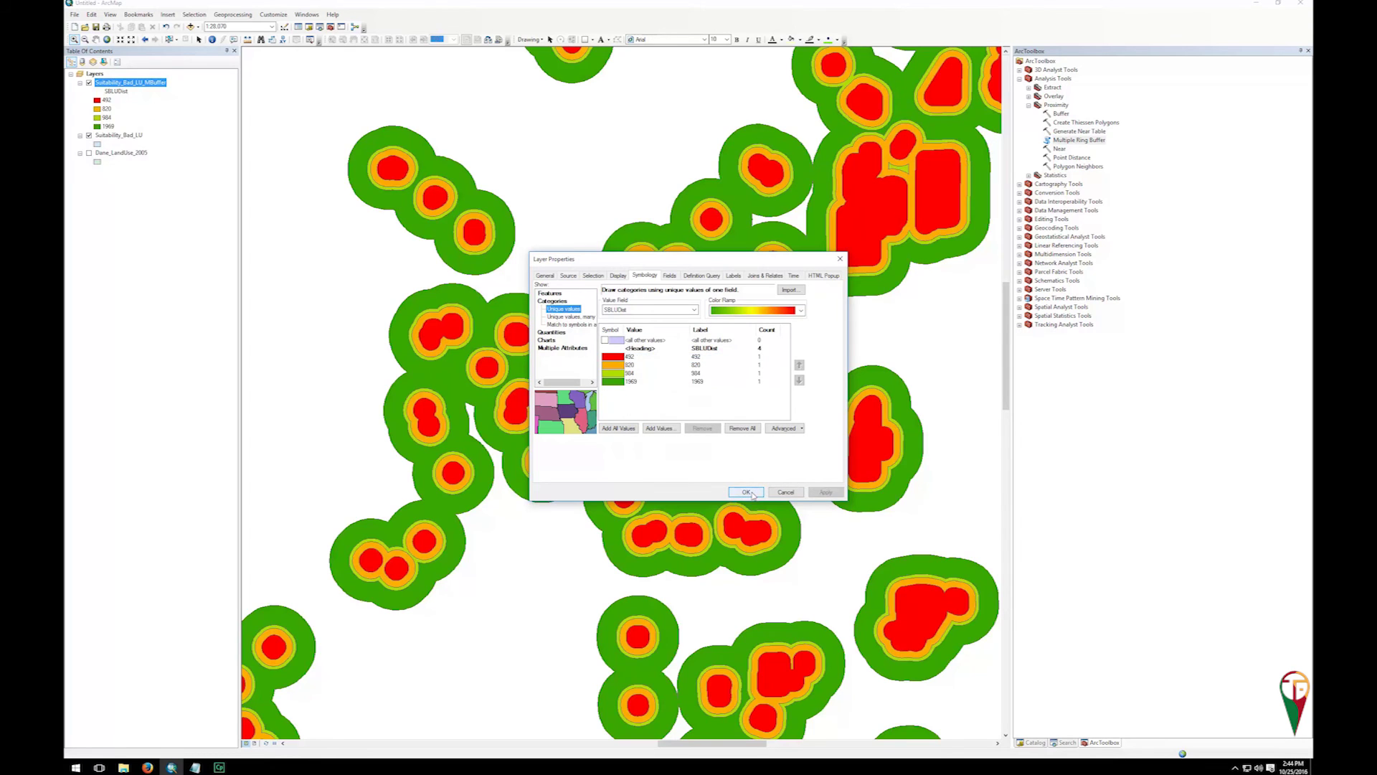